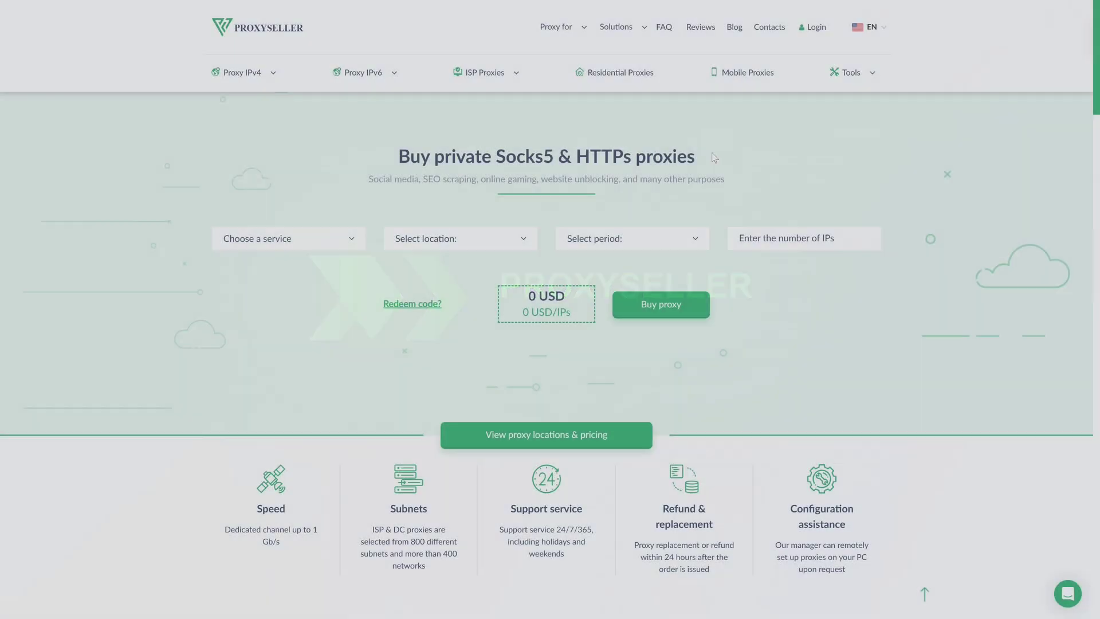
scroll(726, 187, "down", 2)
scroll(726, 186, "down", 2)
scroll(727, 186, "down", 3)
scroll(726, 187, "down", 2)
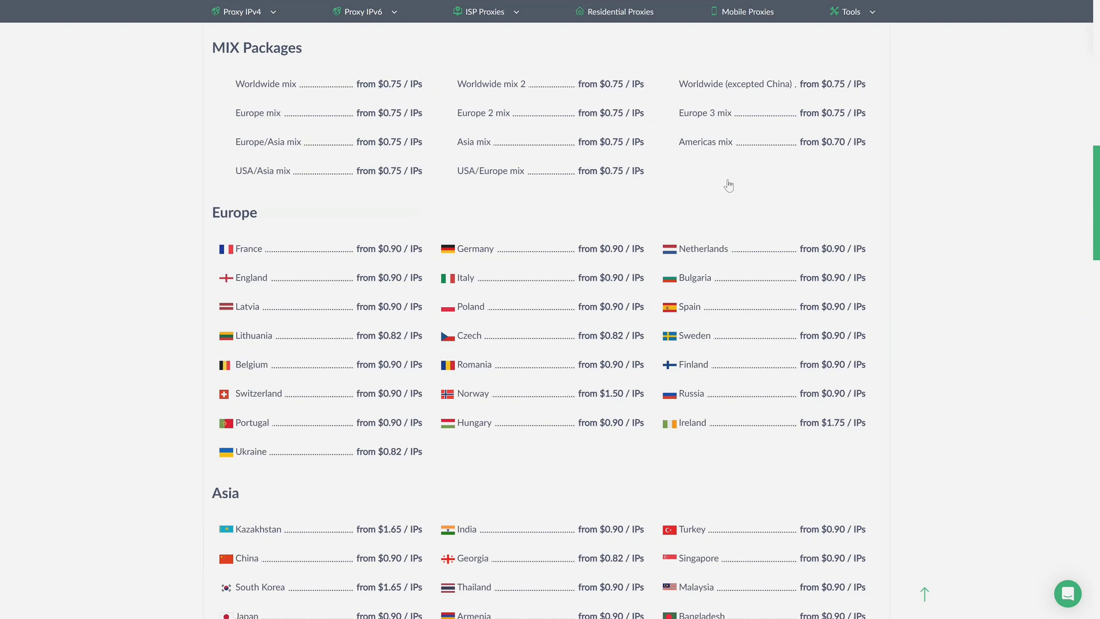
scroll(726, 185, "down", 1)
scroll(729, 183, "down", 3)
scroll(728, 182, "down", 3)
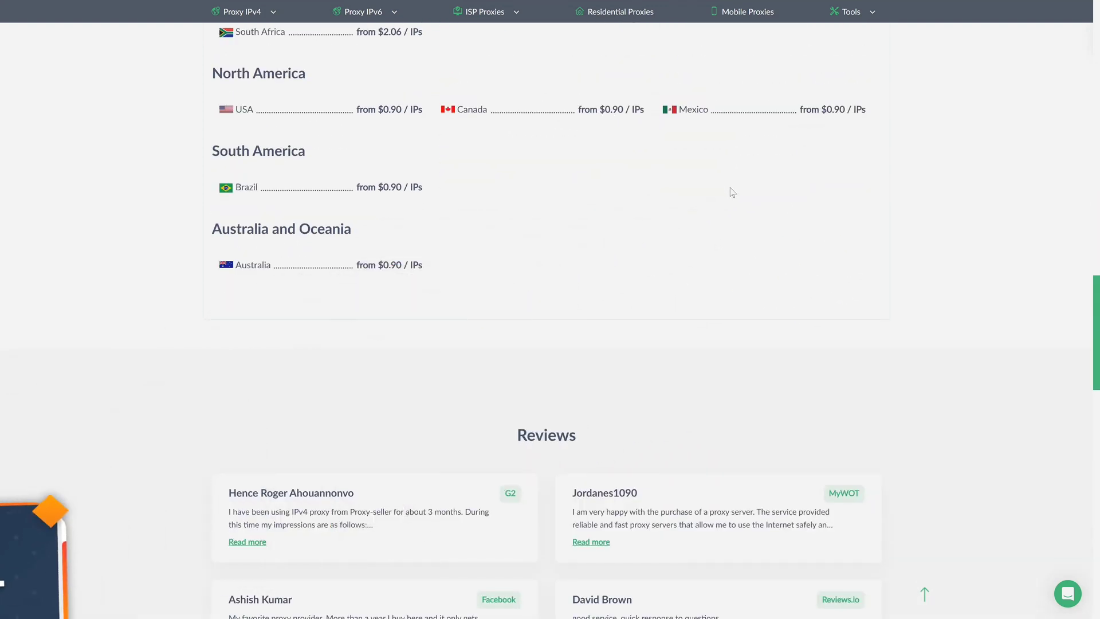
scroll(729, 188, "up", 8)
scroll(732, 188, "up", 7)
scroll(733, 187, "up", 3)
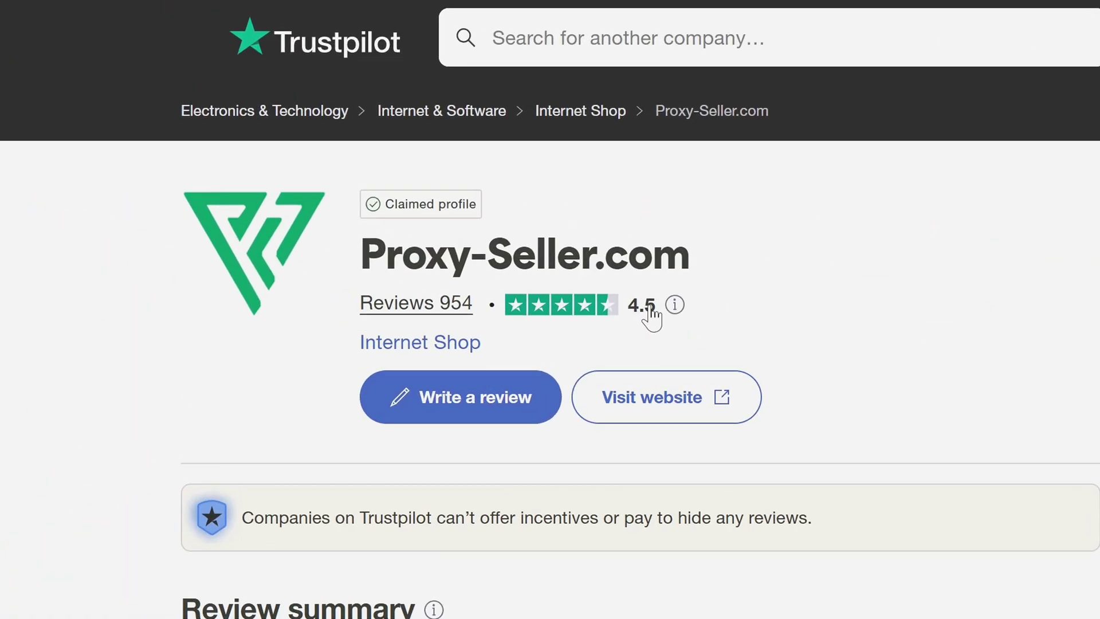
Step: Highlight Proxy-Seller's 4.5 Trustpilot rating and its 954 review count
double_click(651, 317)
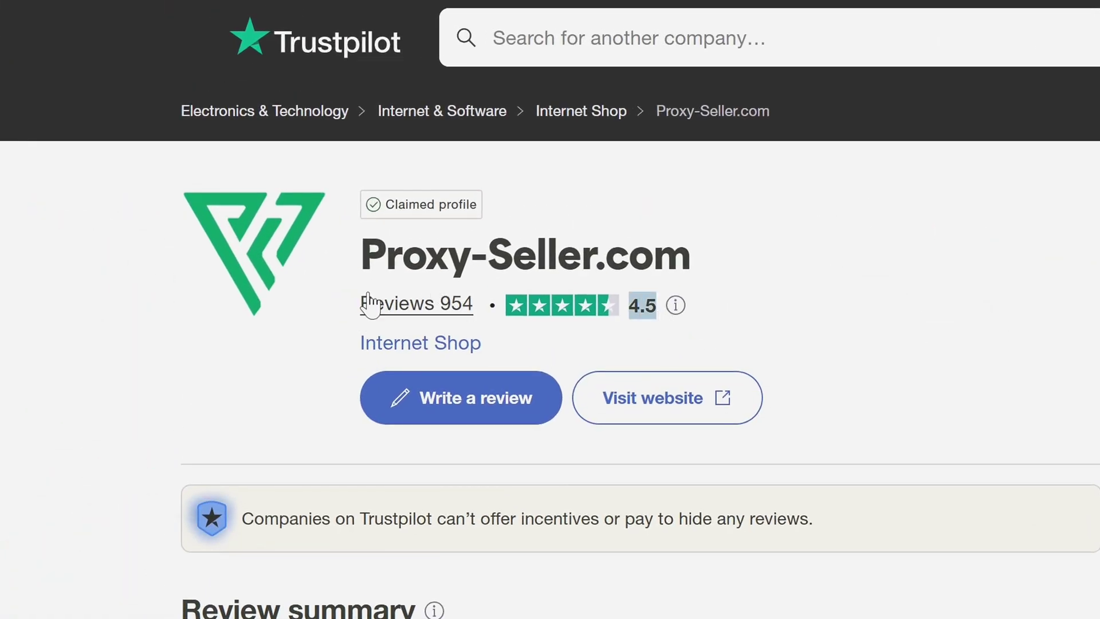
left_click_drag(368, 304, 473, 301)
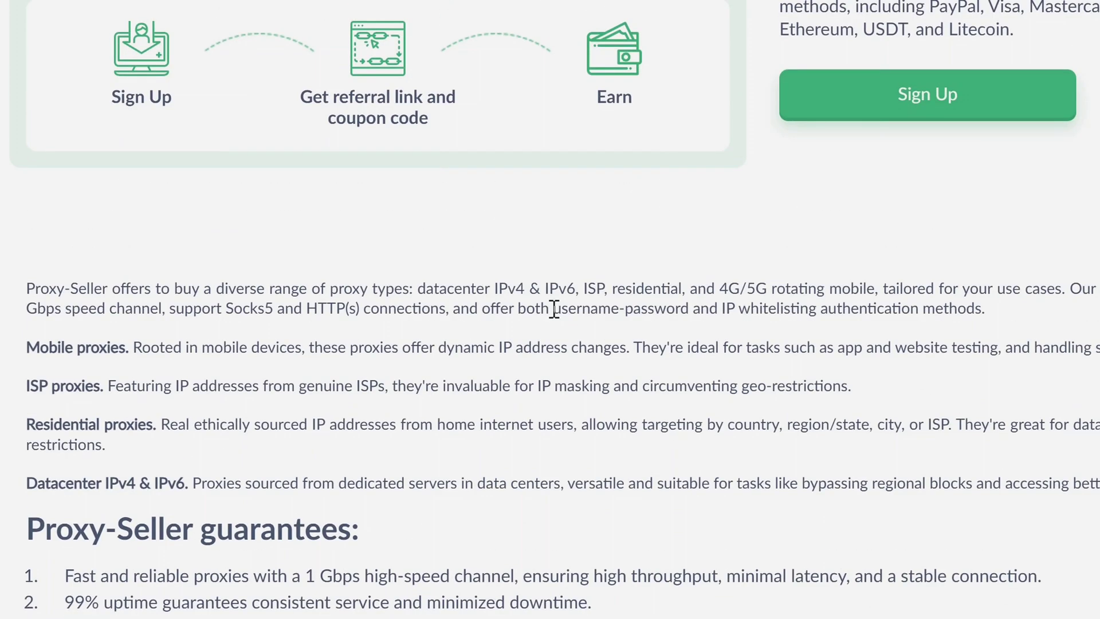
mouse_move(553, 310)
left_mouse_down()
mouse_move(894, 314)
mouse_move(1011, 327)
left_mouse_up()
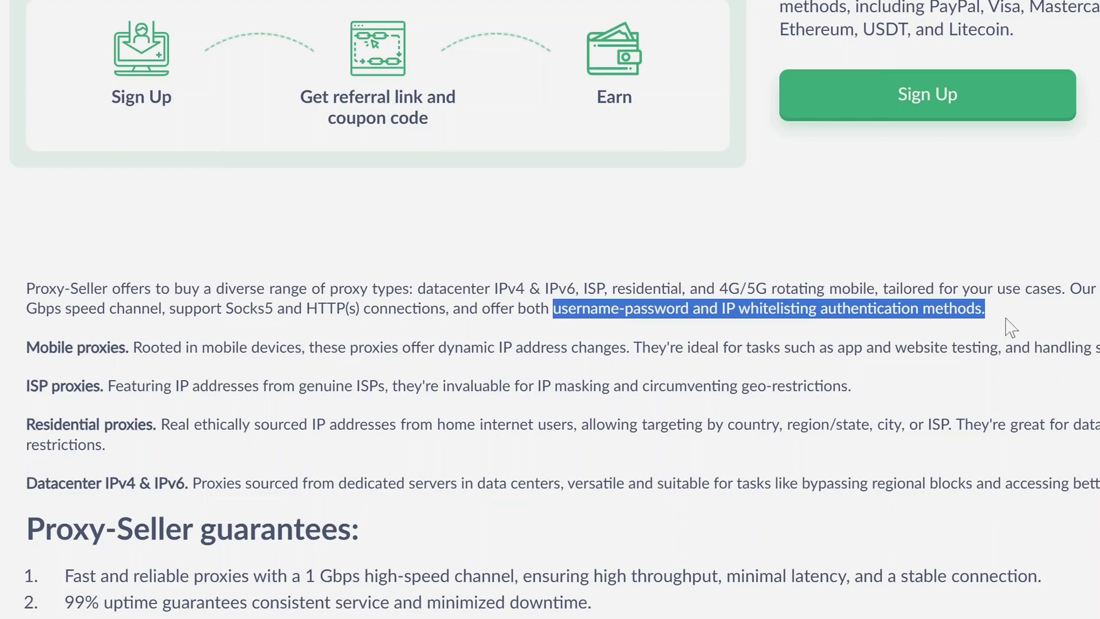
scroll(714, 228, "down", 10)
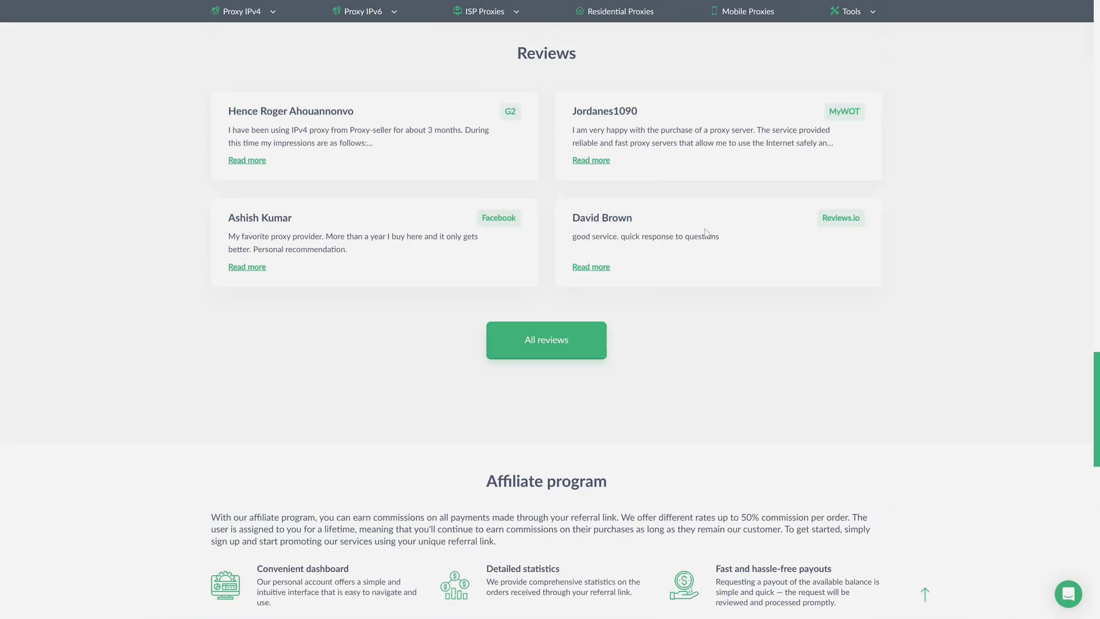
scroll(705, 232, "up", 5)
scroll(705, 232, "up", 4)
scroll(705, 232, "up", 5)
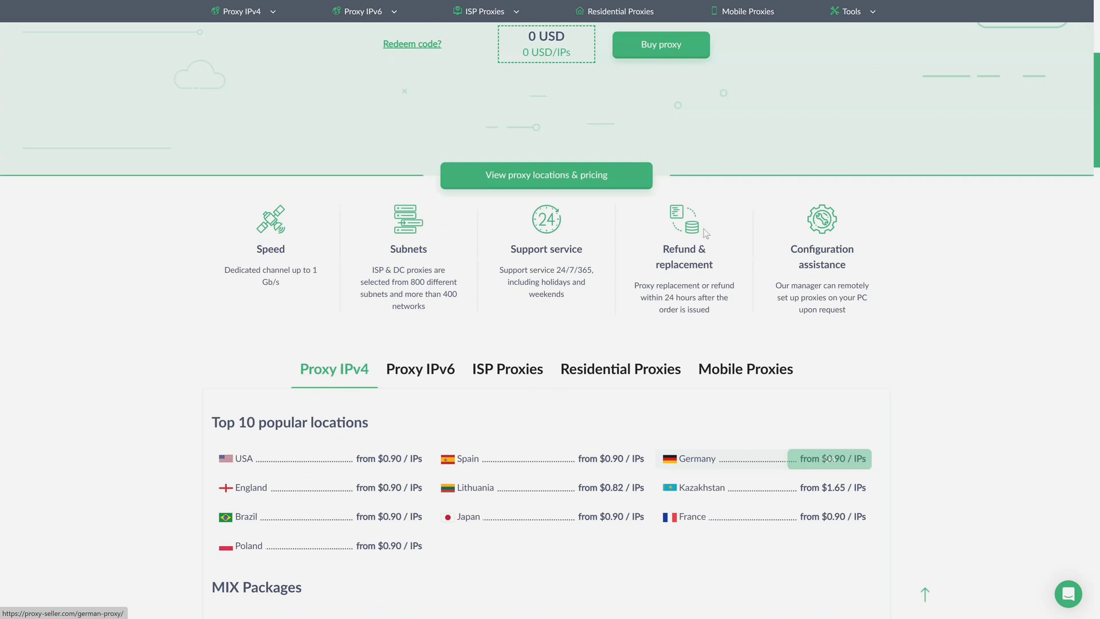
scroll(702, 232, "up", 1)
scroll(703, 232, "up", 2)
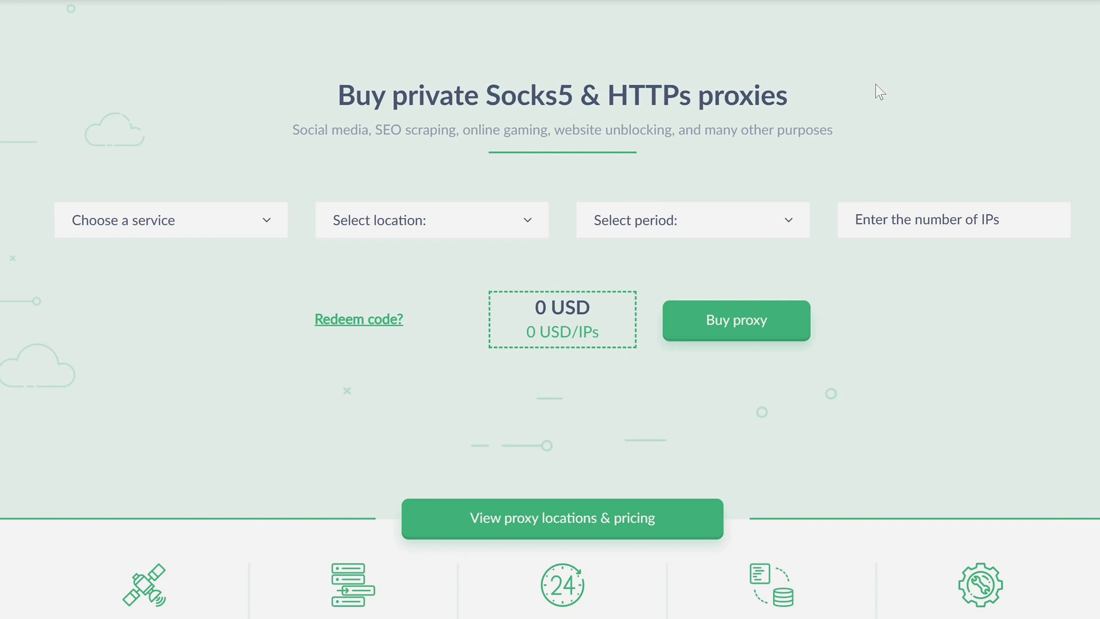
Step: Choose Proxy IPv4 as the service and USA as the location in the order form
left_click(760, 335)
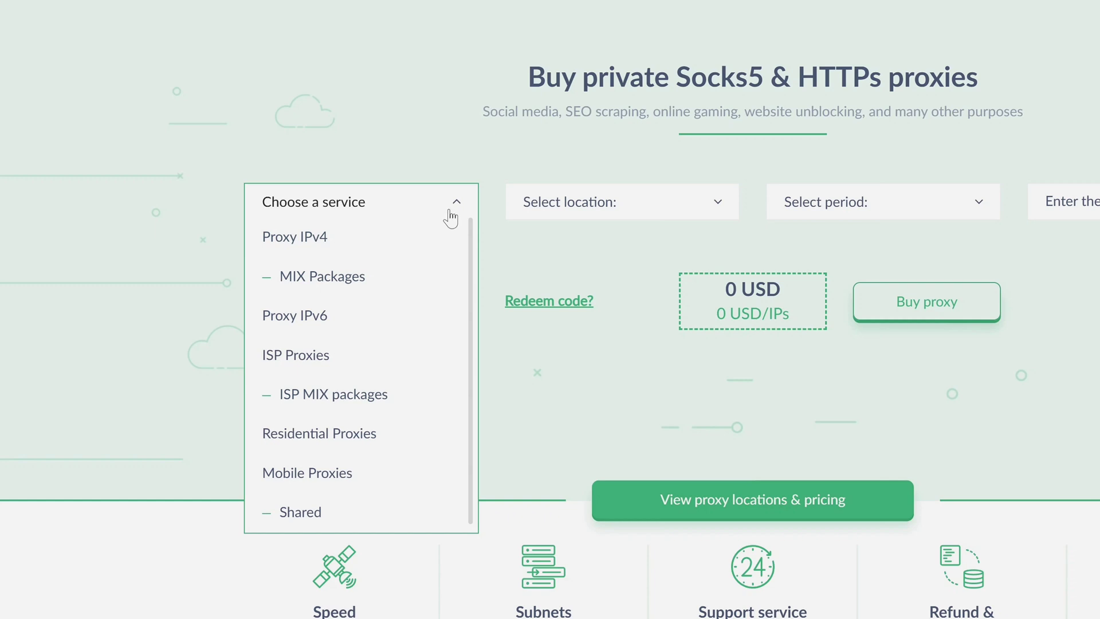
left_click(315, 244)
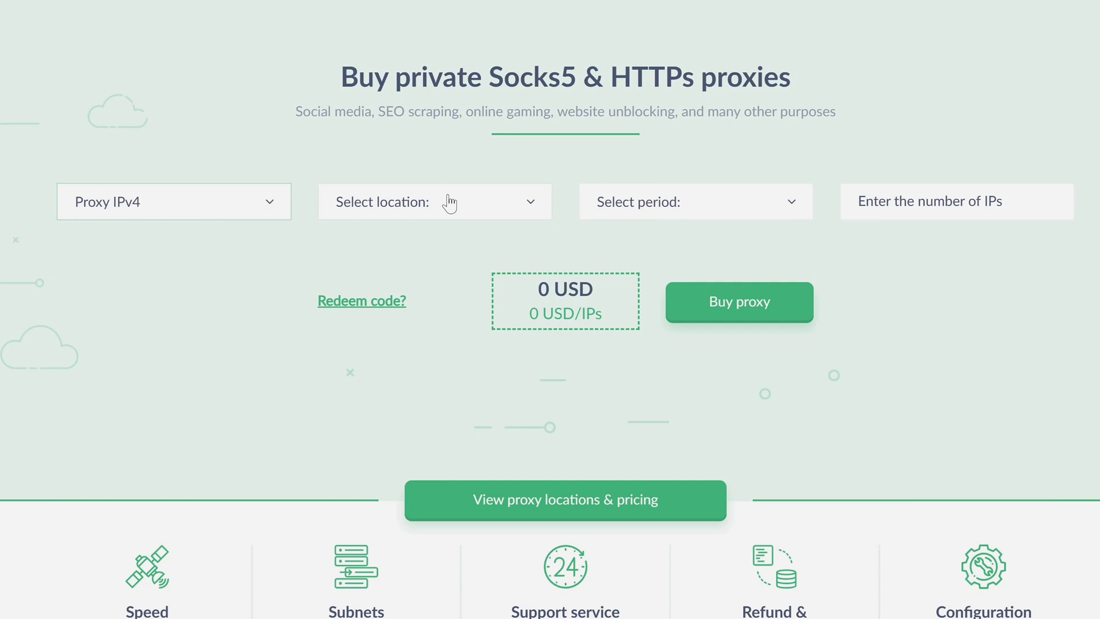
left_click(449, 202)
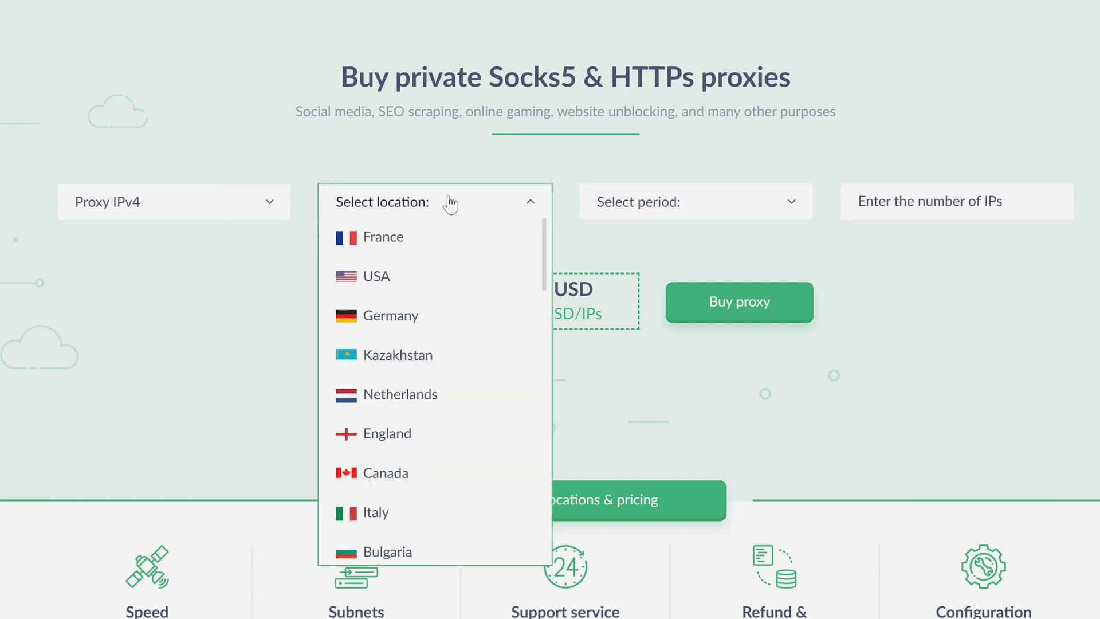
mouse_move(545, 243)
left_mouse_down()
mouse_move(545, 381)
mouse_move(521, 566)
mouse_move(550, 410)
mouse_move(527, 215)
left_mouse_up()
left_click(381, 284)
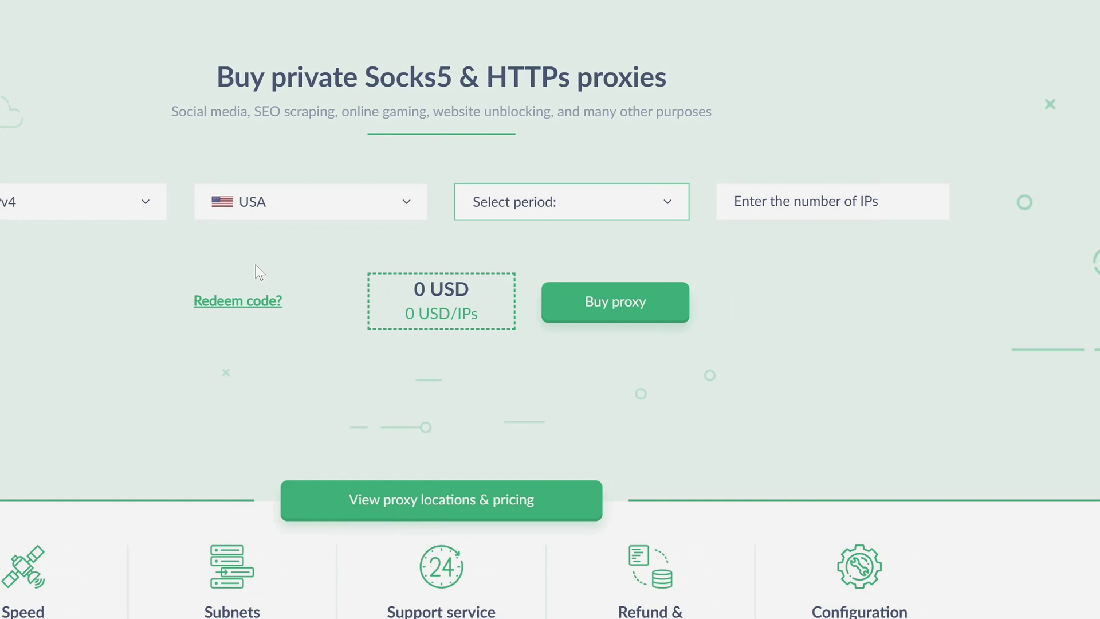
Step: Set a 1-month period and 100 IPs, giving 144 USD at 1.44 USD/IP
left_click(566, 210)
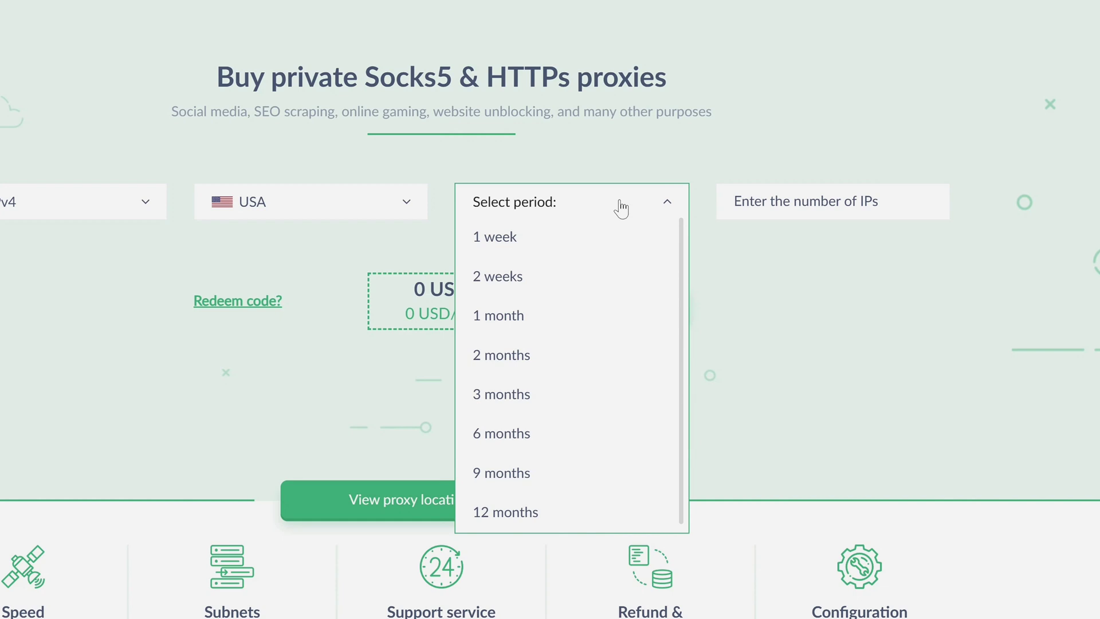
left_click(526, 317)
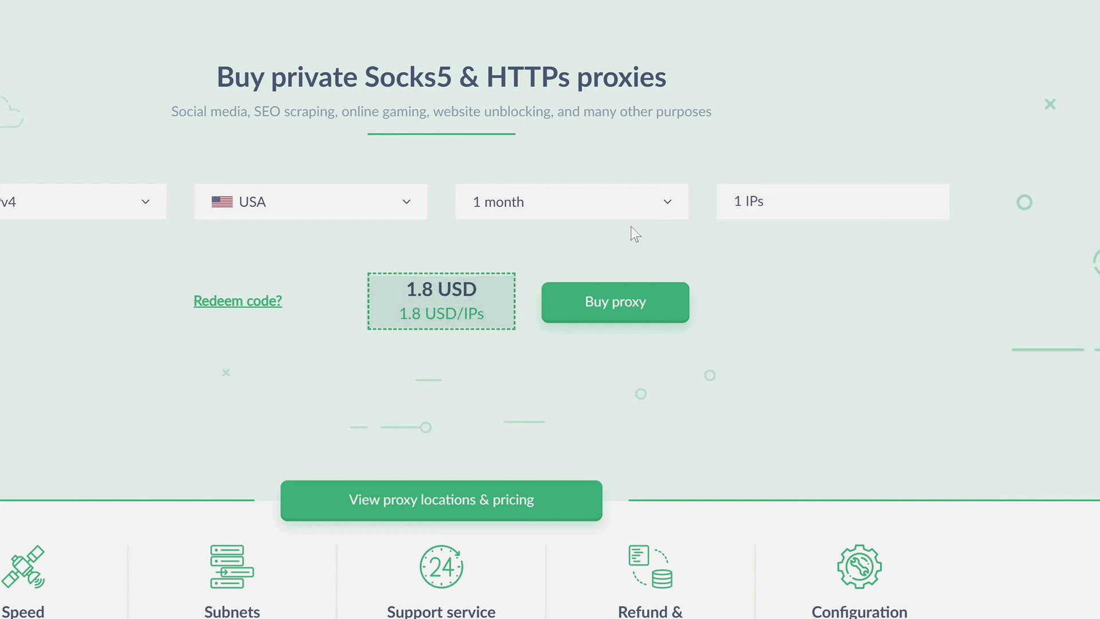
left_click(745, 195)
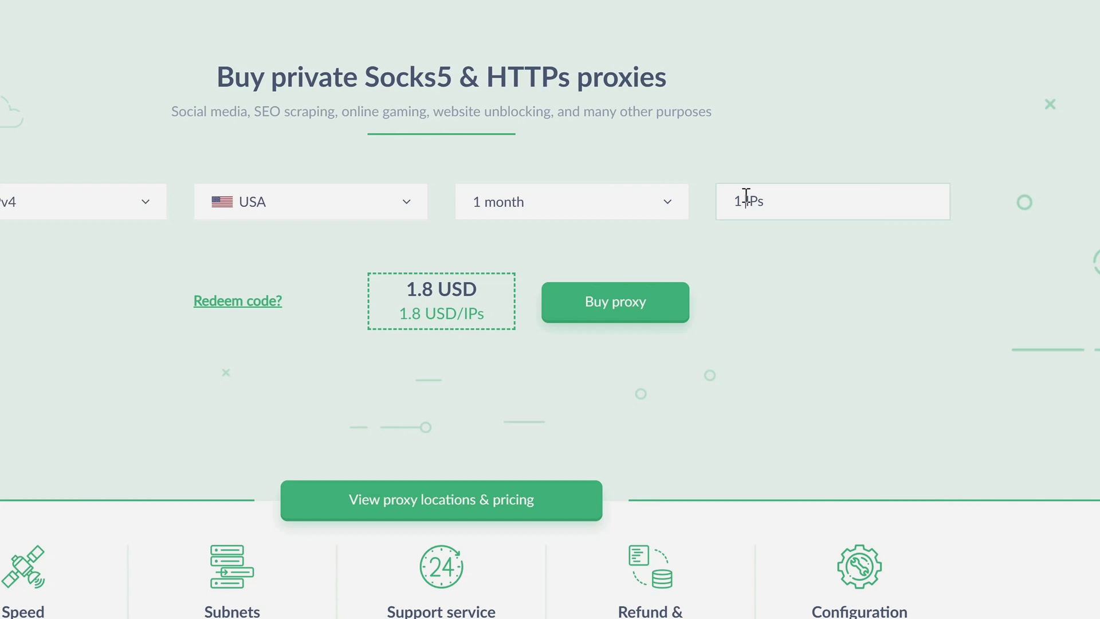
type("20")
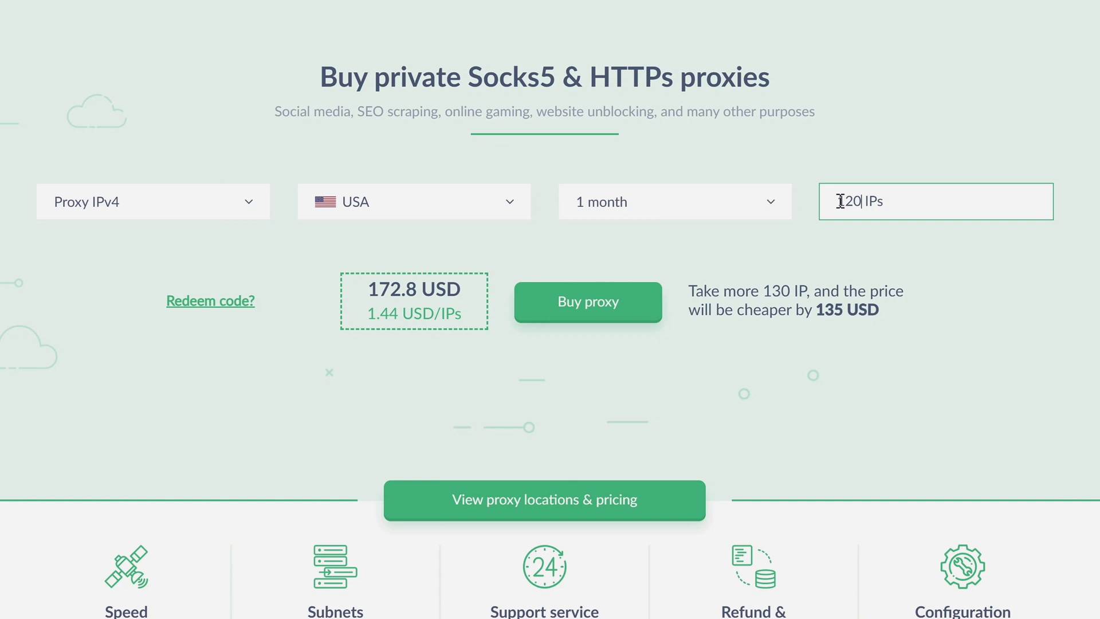
key("BackSpace")
key("BackSpace")
type("00")
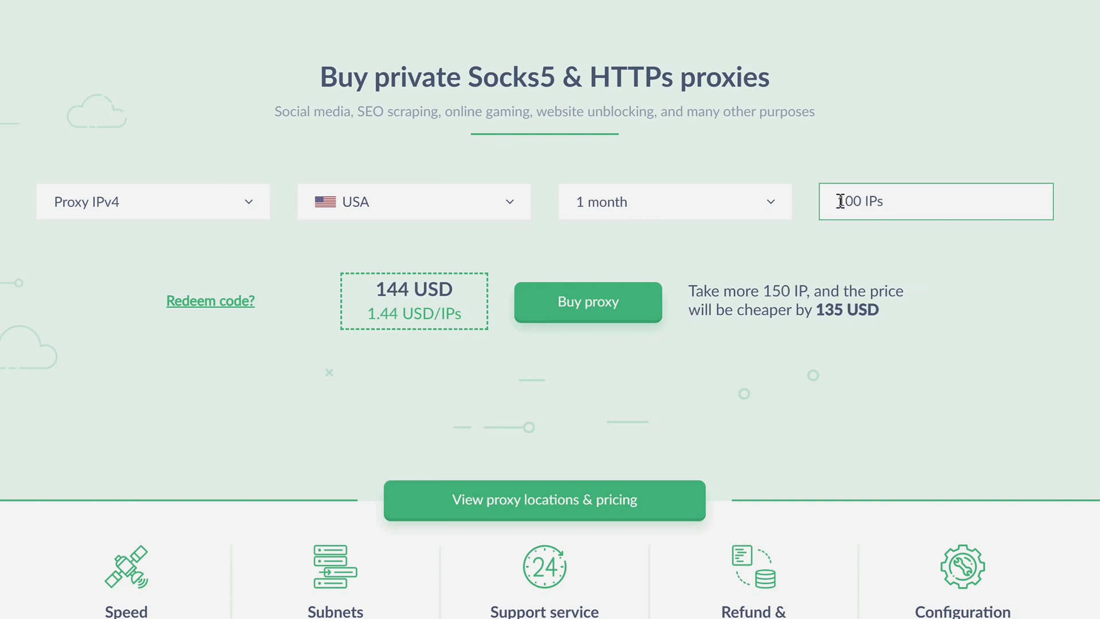
Step: Apply the pasted promo code and review the discounted 1.3 USD/IP price and bulk offer
left_click(289, 320)
left_click(219, 301)
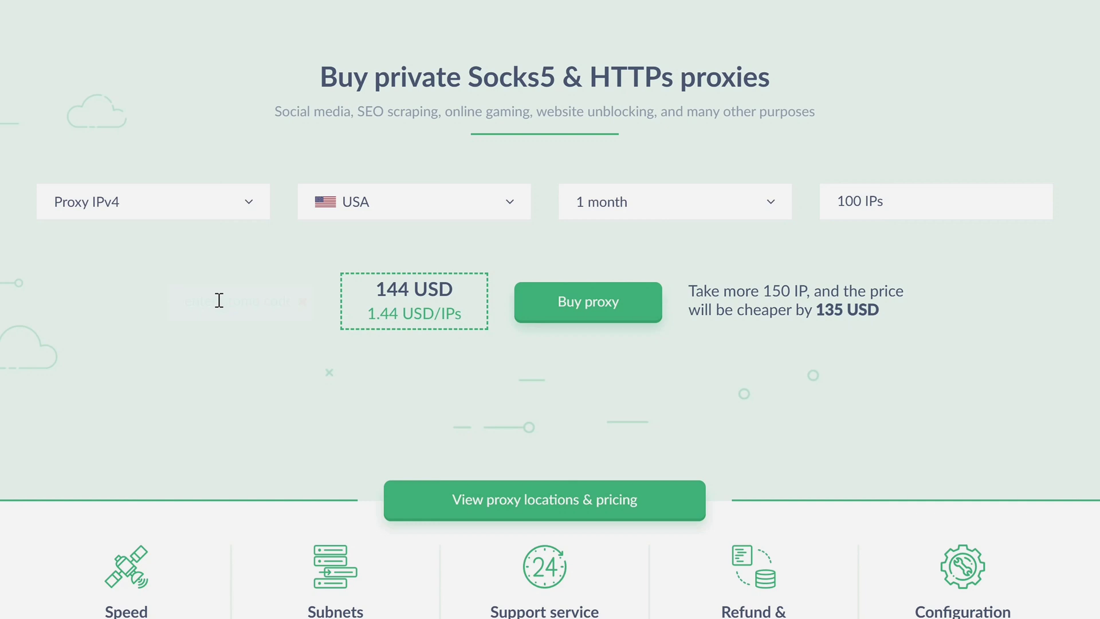
left_click(186, 298)
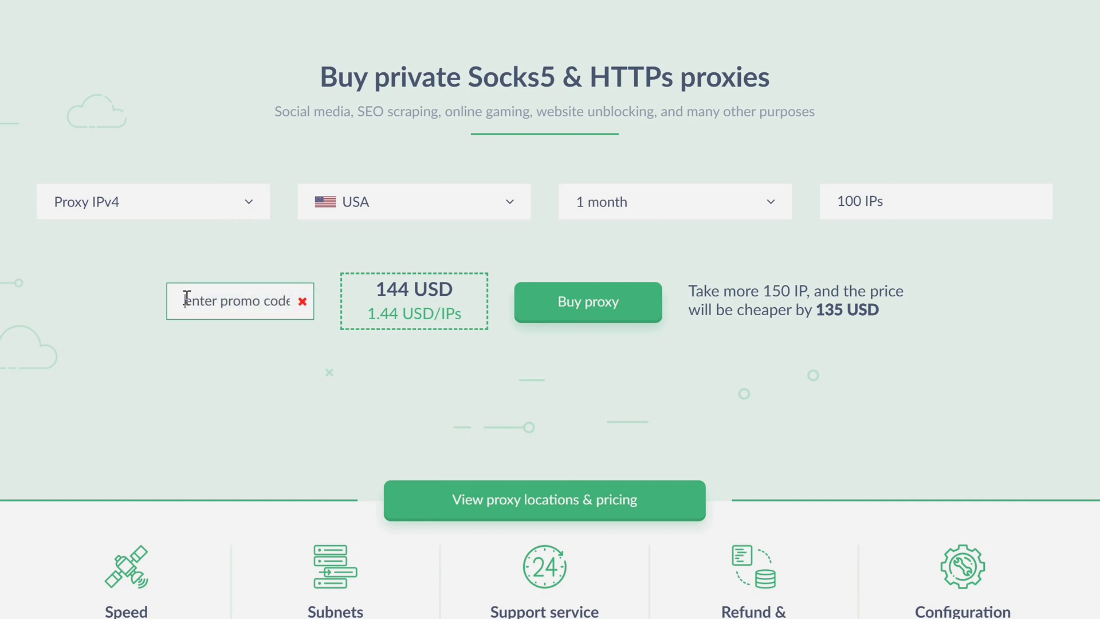
key("ctrl+v")
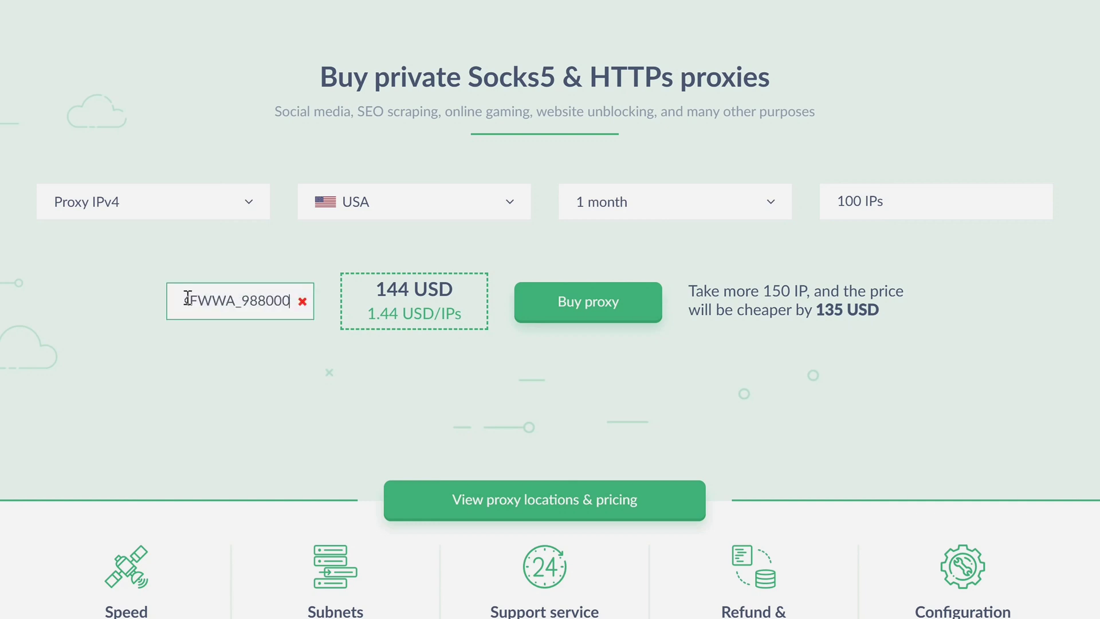
left_click_drag(373, 315, 472, 306)
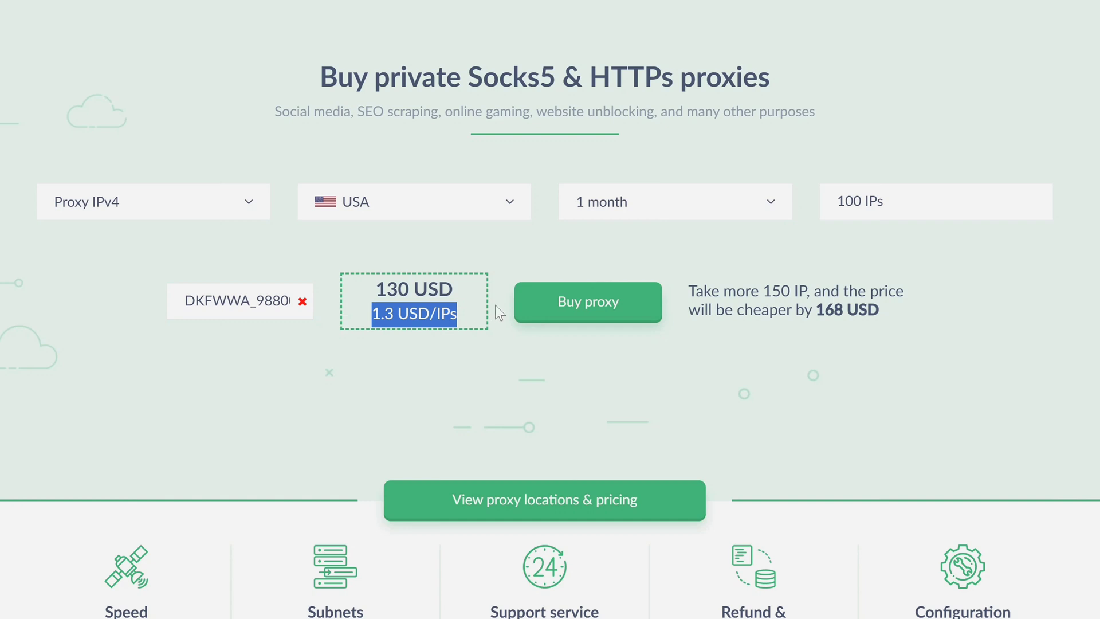
left_click_drag(688, 290, 901, 315)
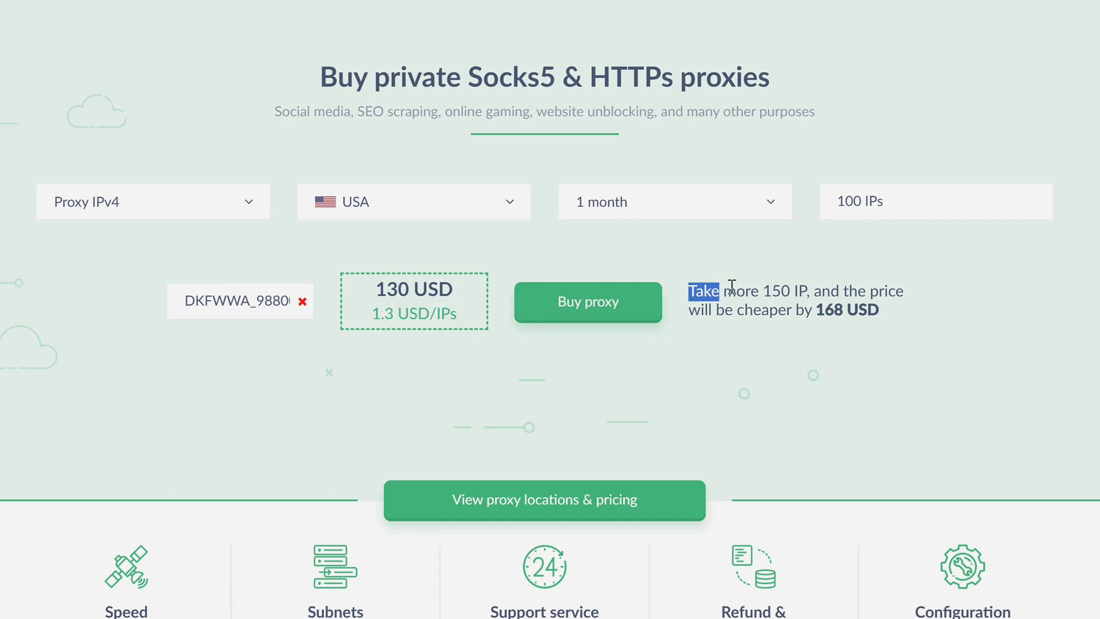
left_click(886, 312)
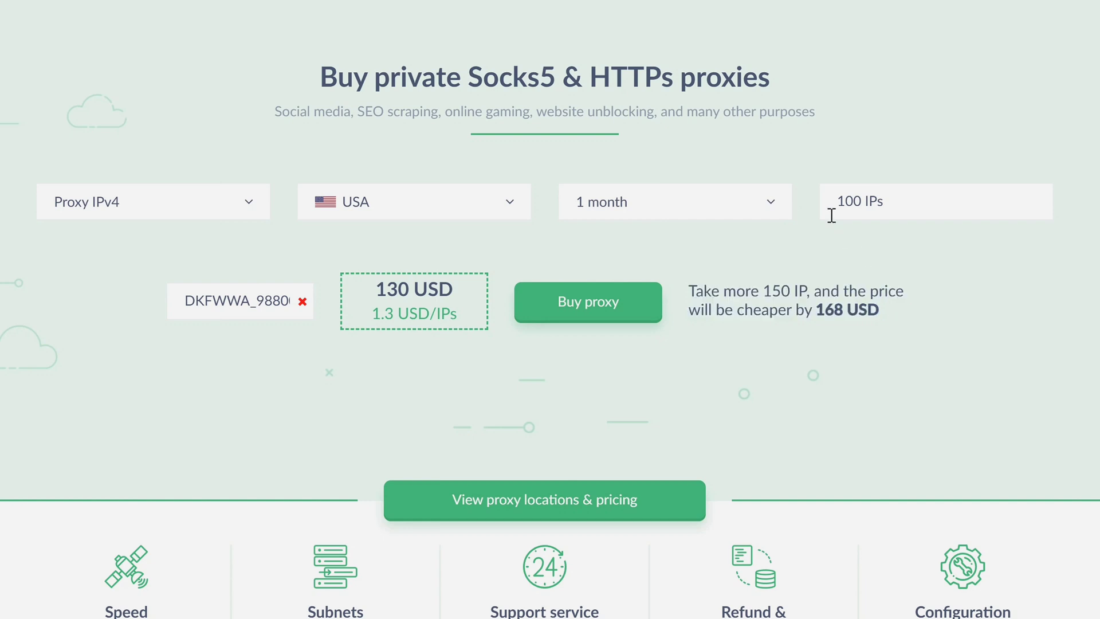
Step: Try a quantity of 250 IPs and check the resulting price per IP
left_click(862, 202)
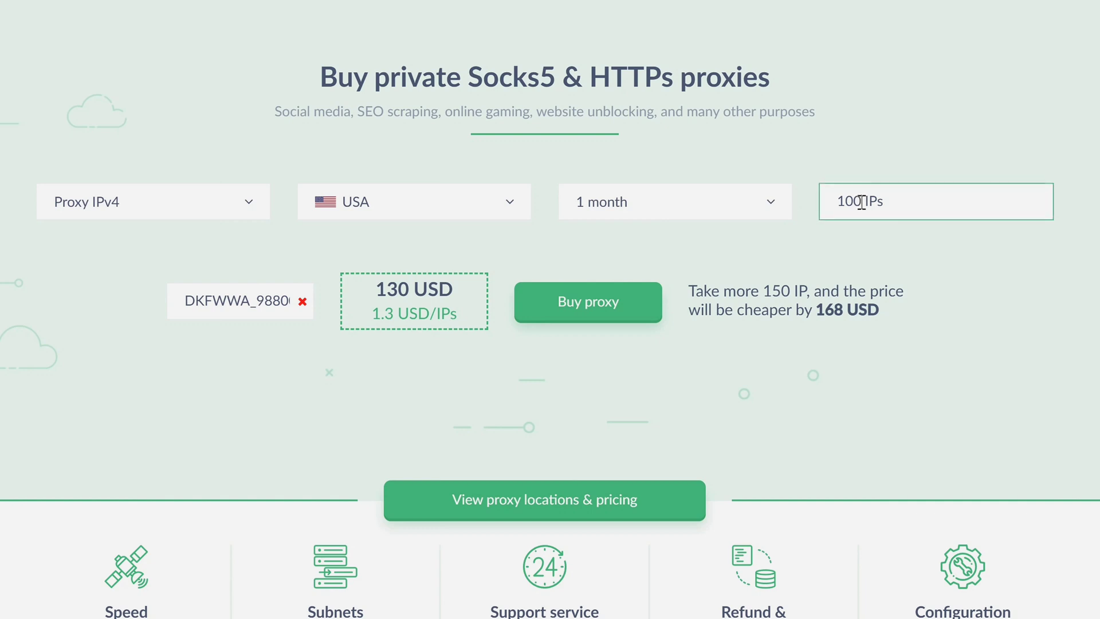
key("BackSpace")
key("BackSpace")
key("BackSpace")
type("250")
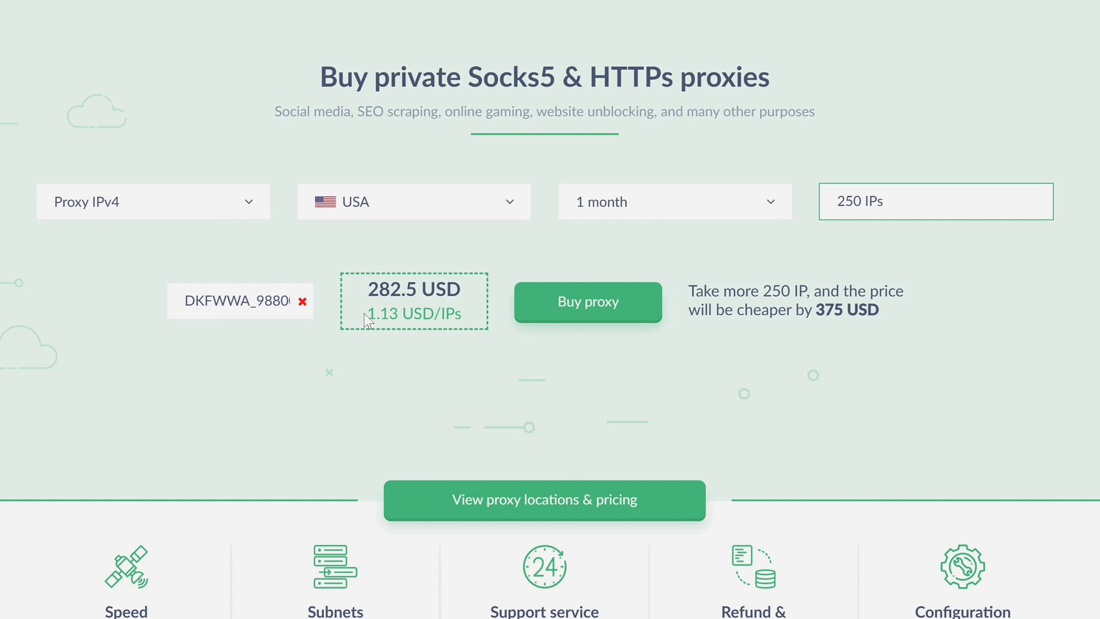
left_click_drag(376, 312, 490, 317)
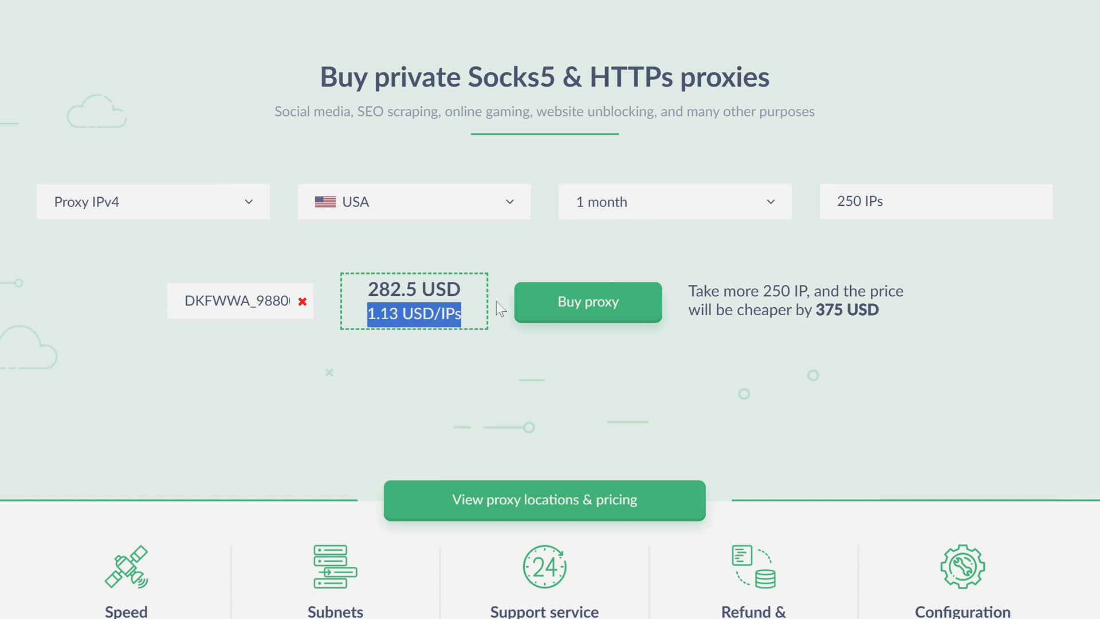
left_click(471, 308)
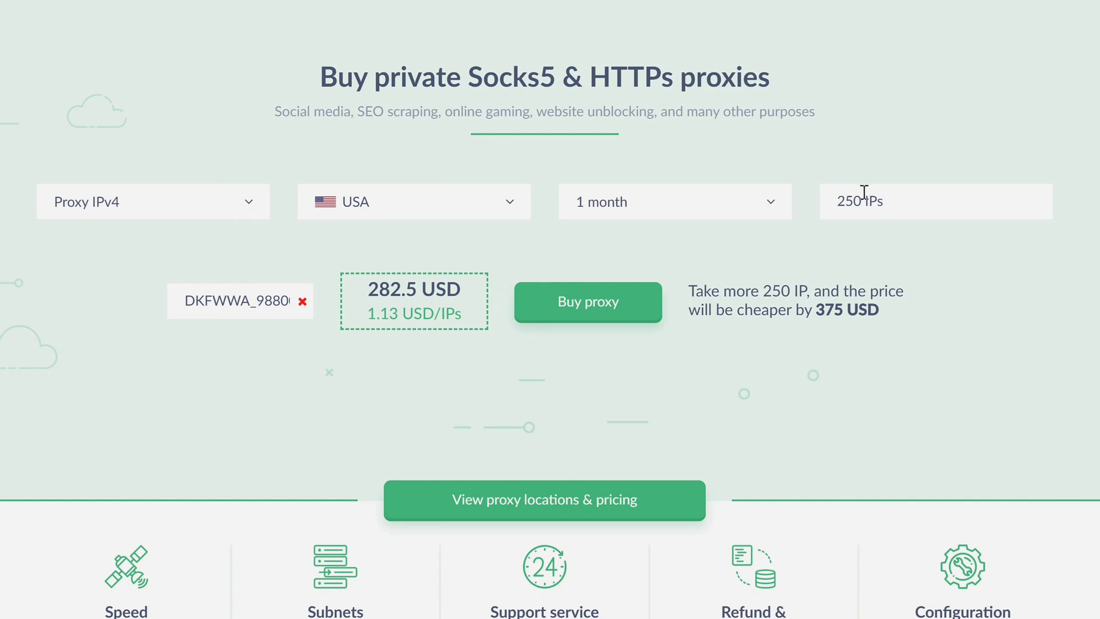
Step: Set the order to 1 IP for 1 week, priced at 0.81 USD
left_click(870, 210)
key("BackSpace")
key("BackSpace")
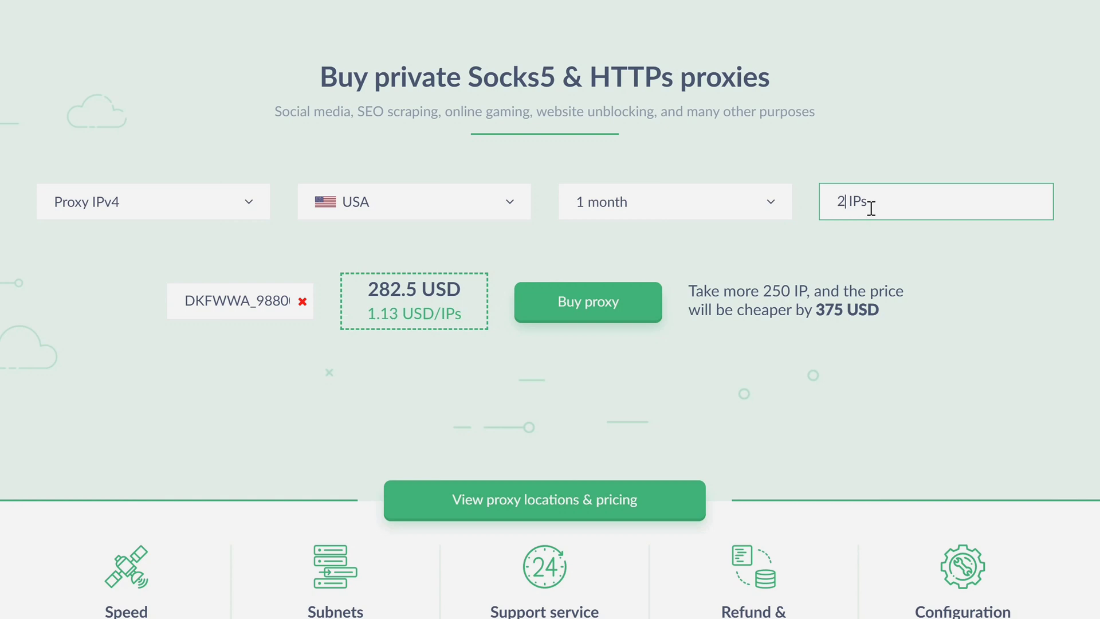
key("BackSpace")
type("11")
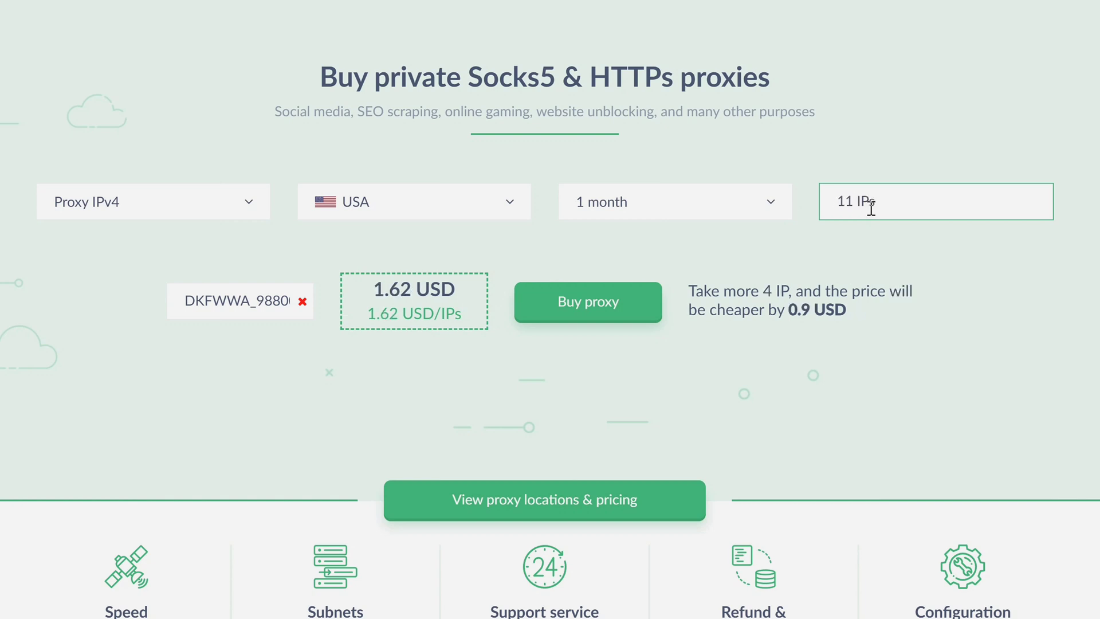
key("BackSpace")
left_click(745, 220)
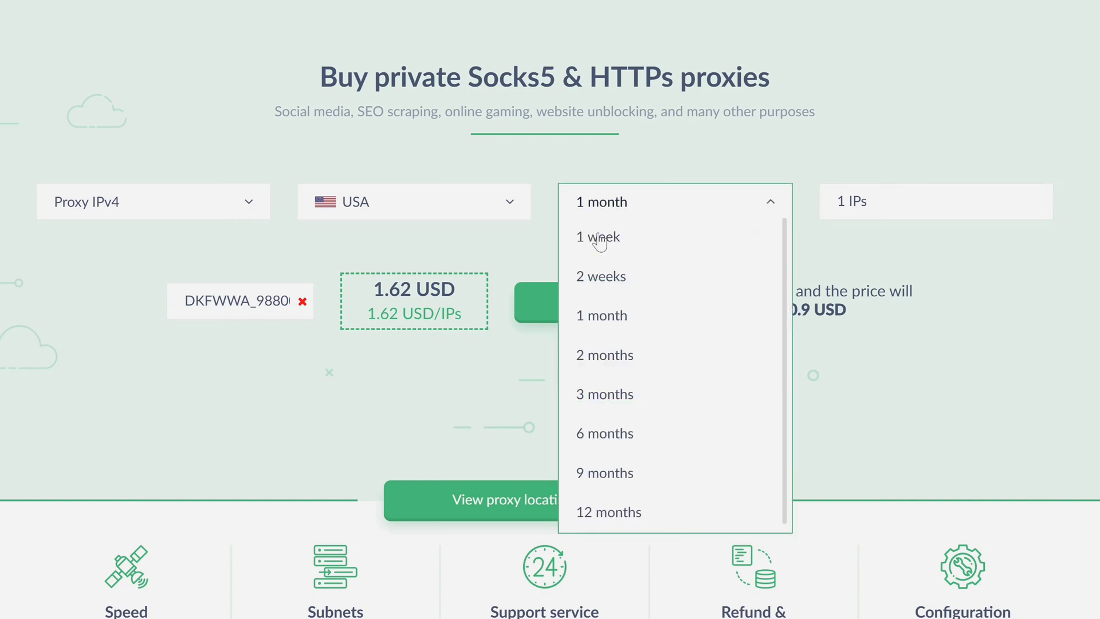
left_click(599, 237)
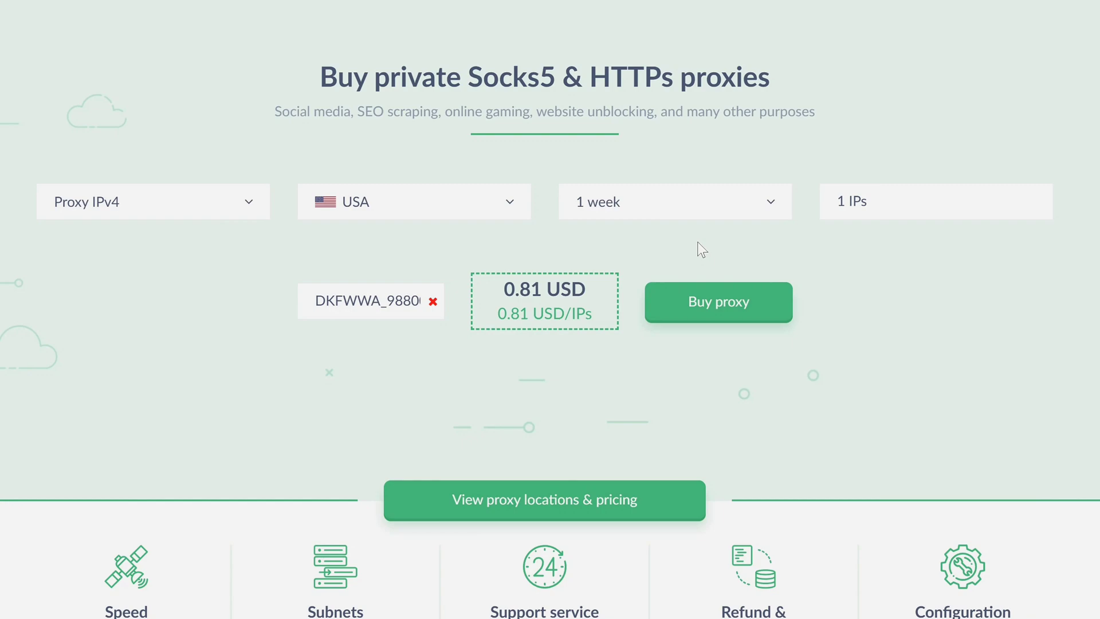
Step: Start the purchase and set Google as the purpose of use
left_click(712, 316)
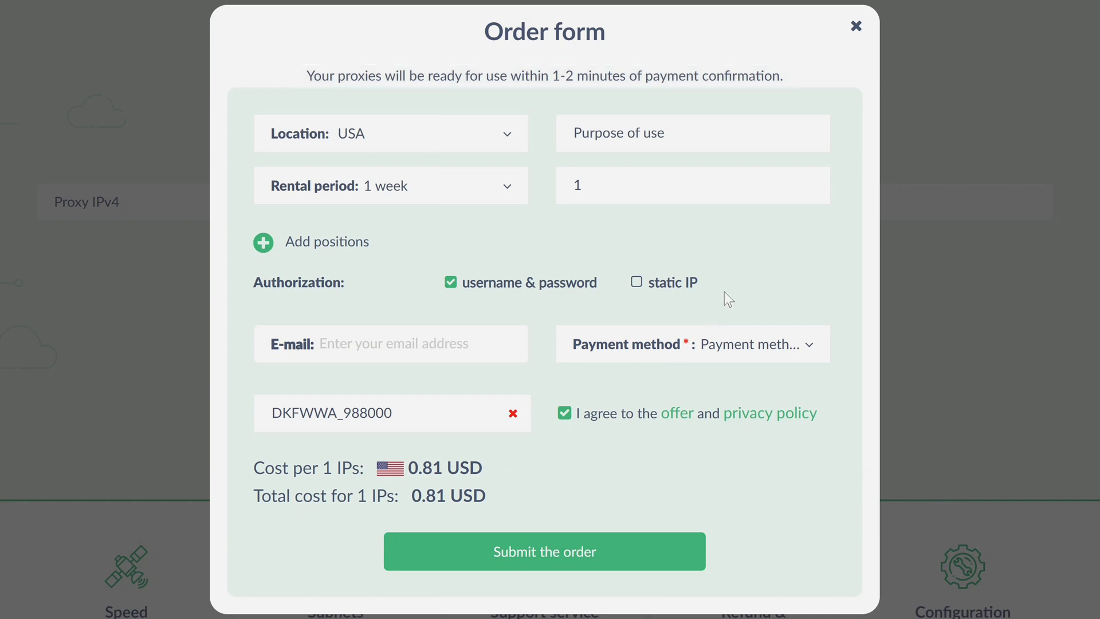
scroll(1029, 202, "down", 2)
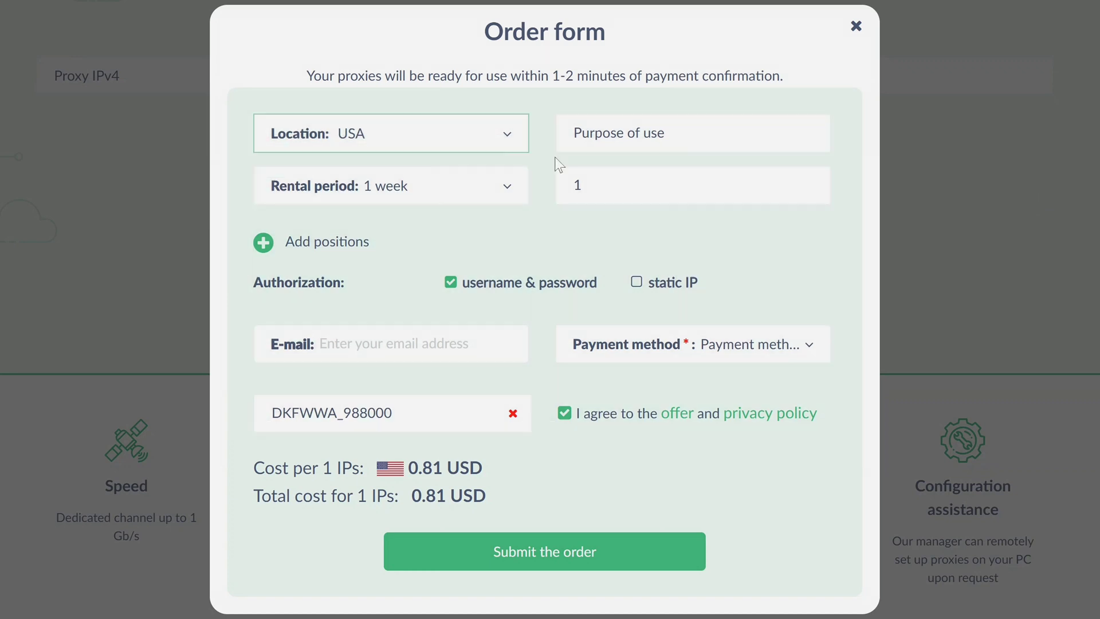
left_click(627, 129)
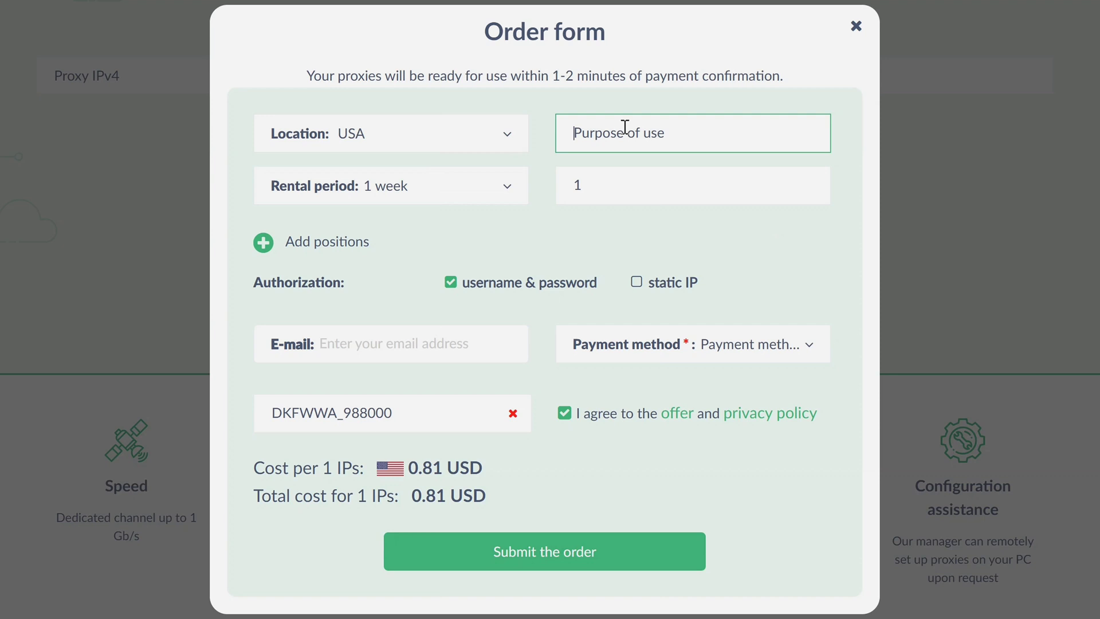
type("So")
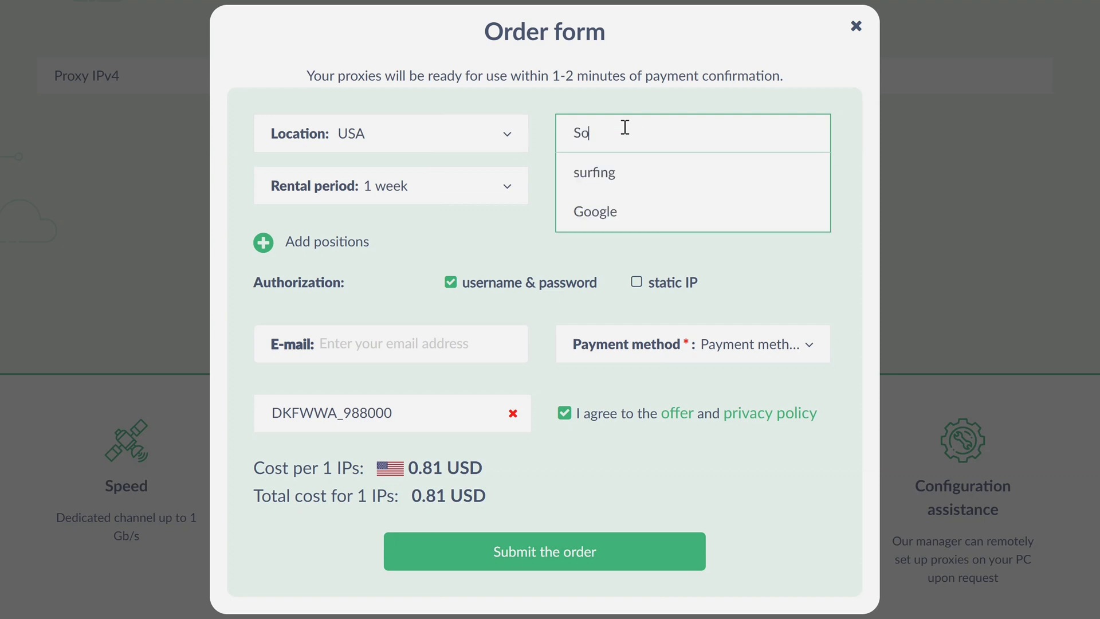
type("cial Med")
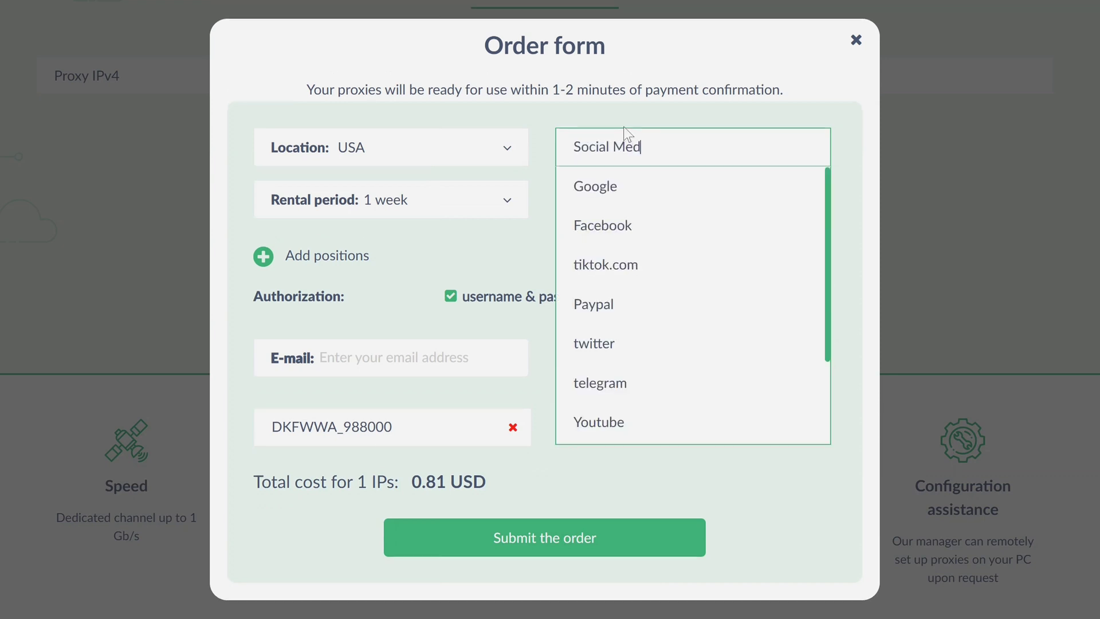
type("ia")
key("BackSpace")
key("BackSpace")
key("BackSpace")
key("BackSpace")
key("BackSpace")
key("BackSpace")
key("BackSpace")
key("BackSpace")
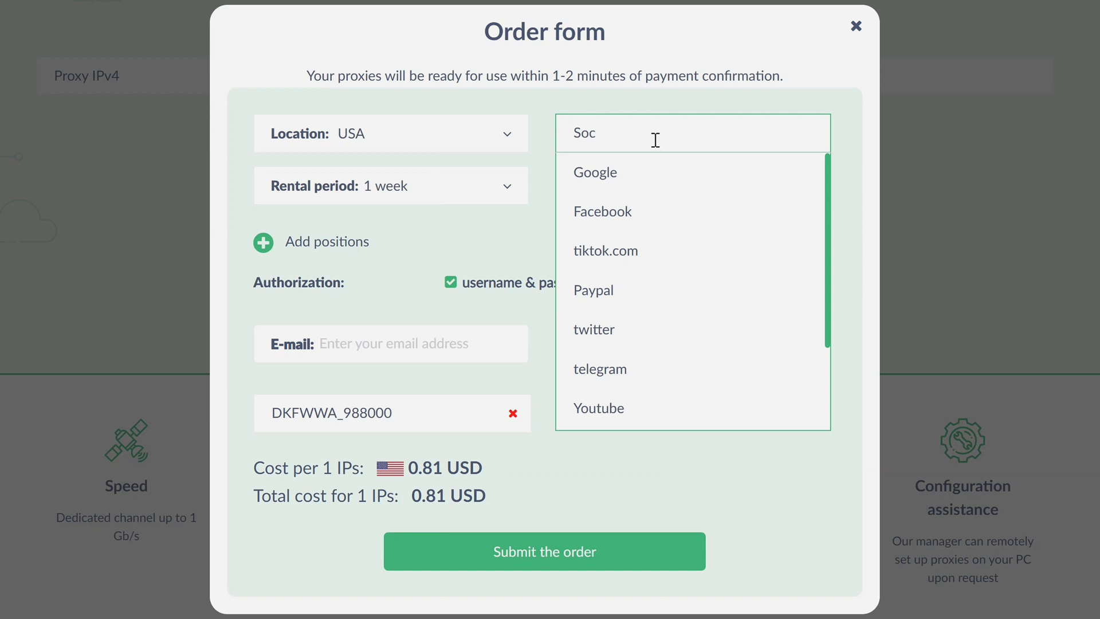
key("BackSpace")
key("BackSpace")
key("BackSpace")
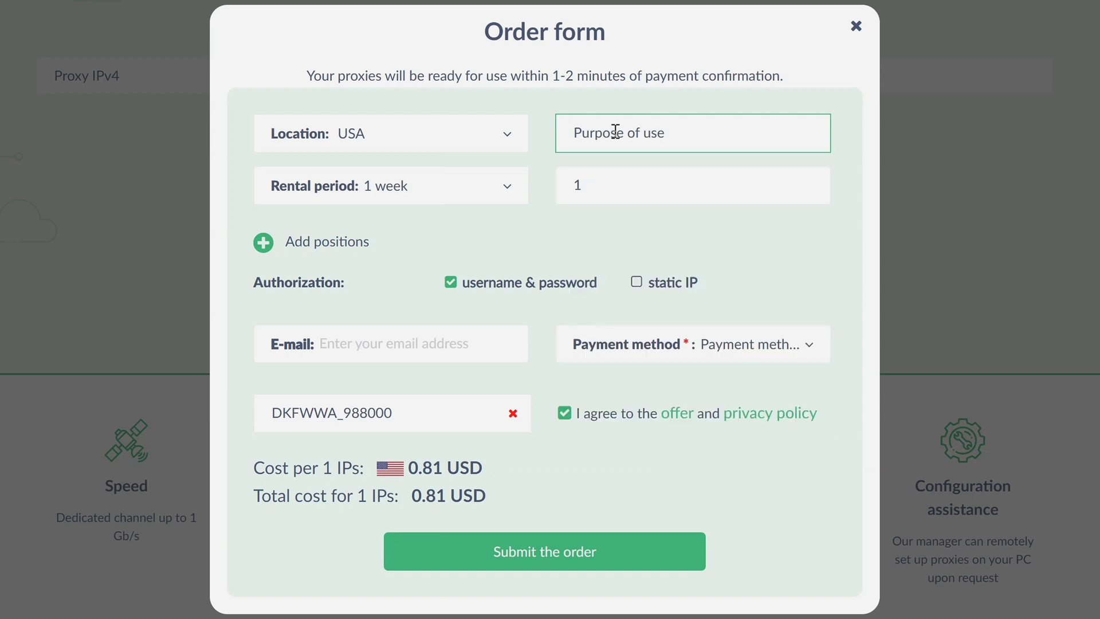
type("goo")
left_click(624, 174)
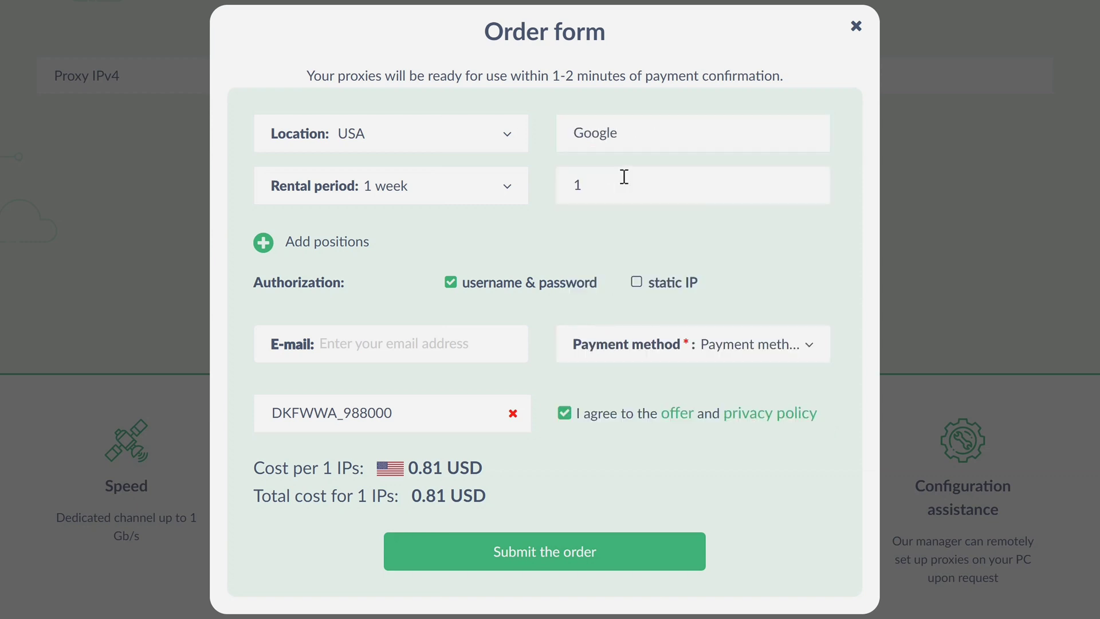
Step: Fill the saved email and choose Visa / MasterCard as the payment method
left_click(394, 344)
left_click(378, 413)
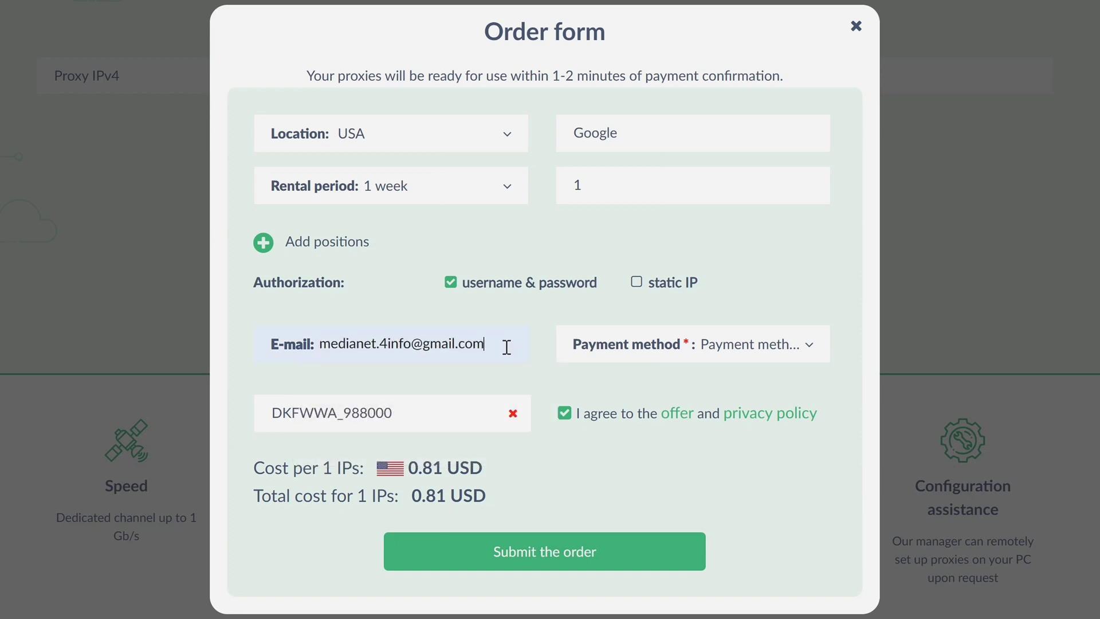
left_click(736, 348)
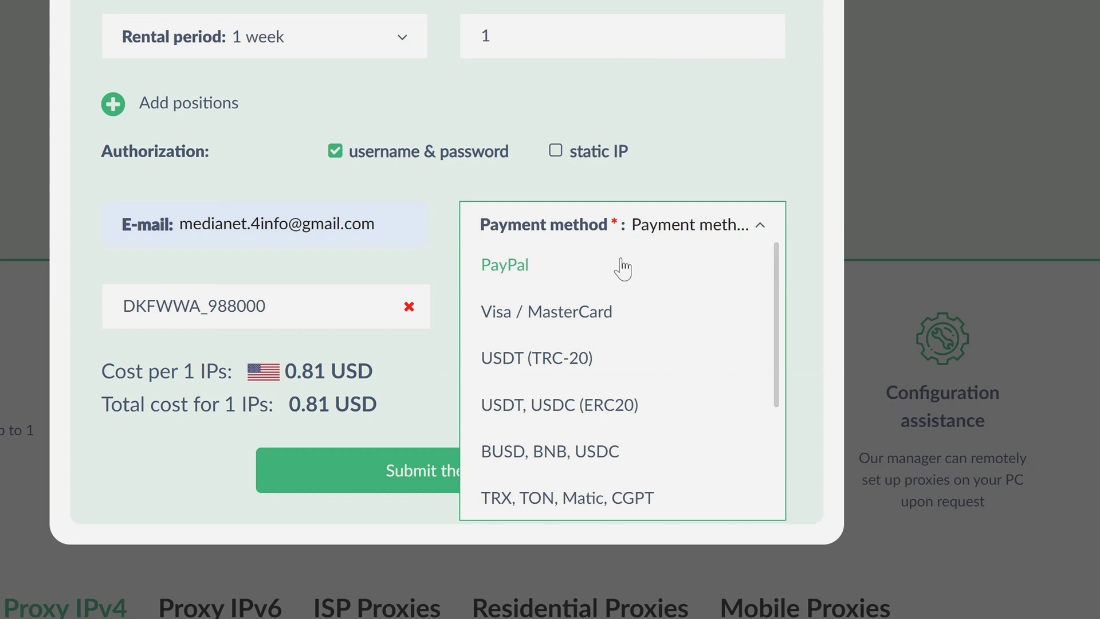
left_click(551, 316)
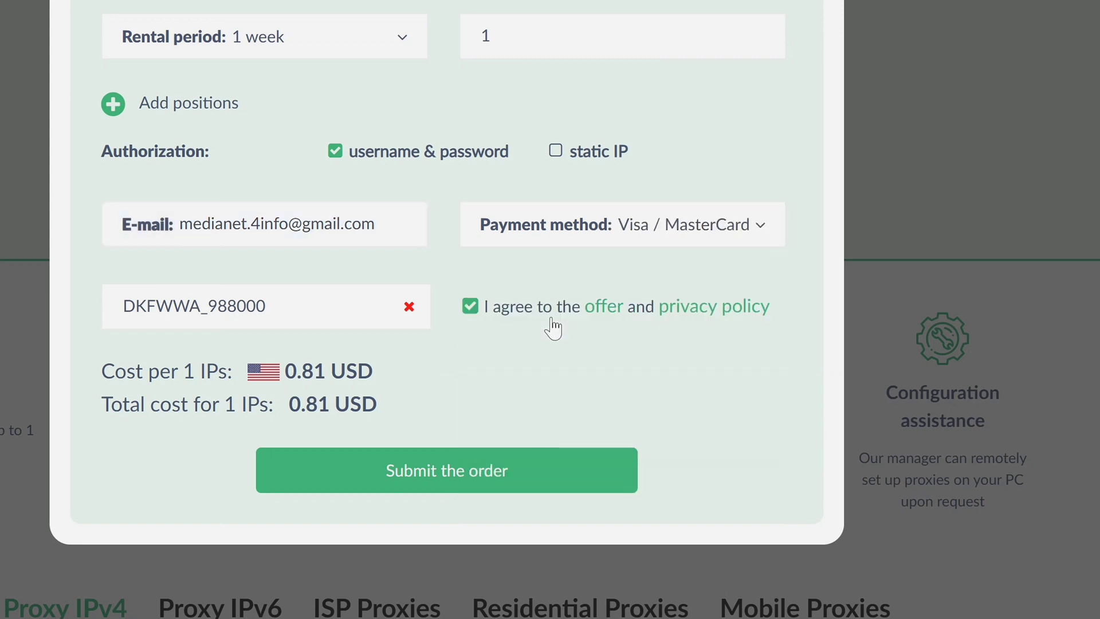
left_click(263, 319)
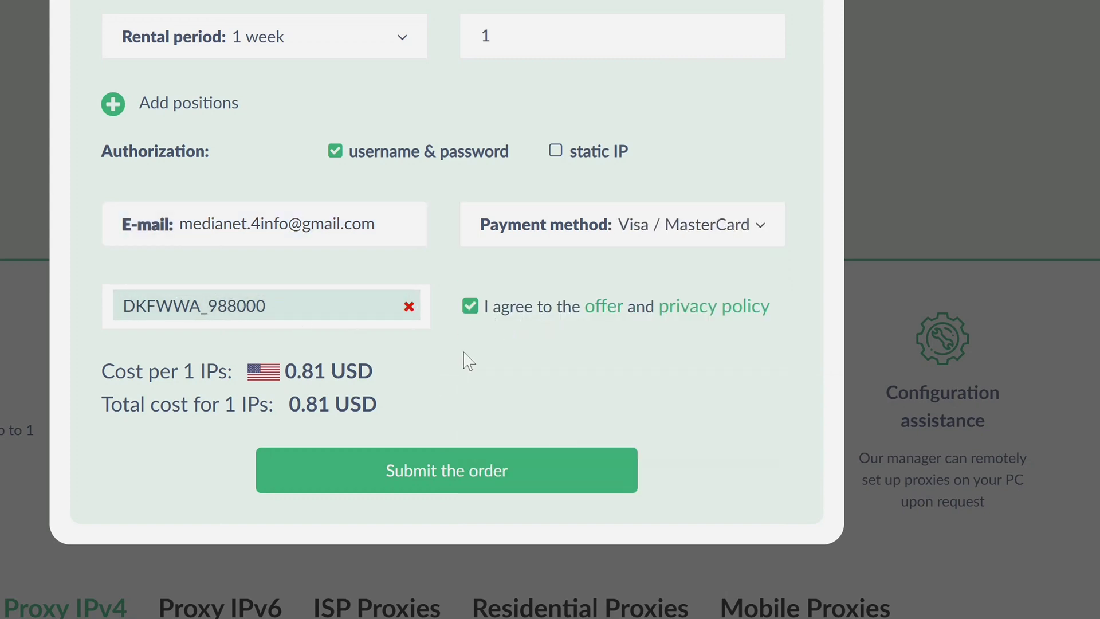
left_click(495, 397)
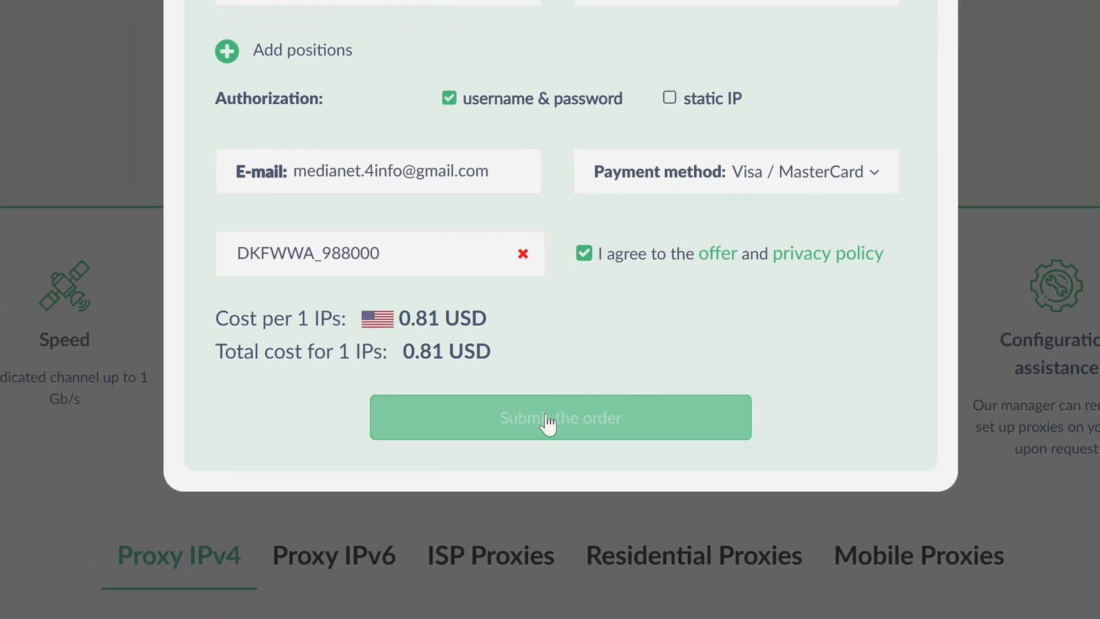
Step: Submit the order, give the ZIP code and card details, and pay $0.96
left_click(434, 472)
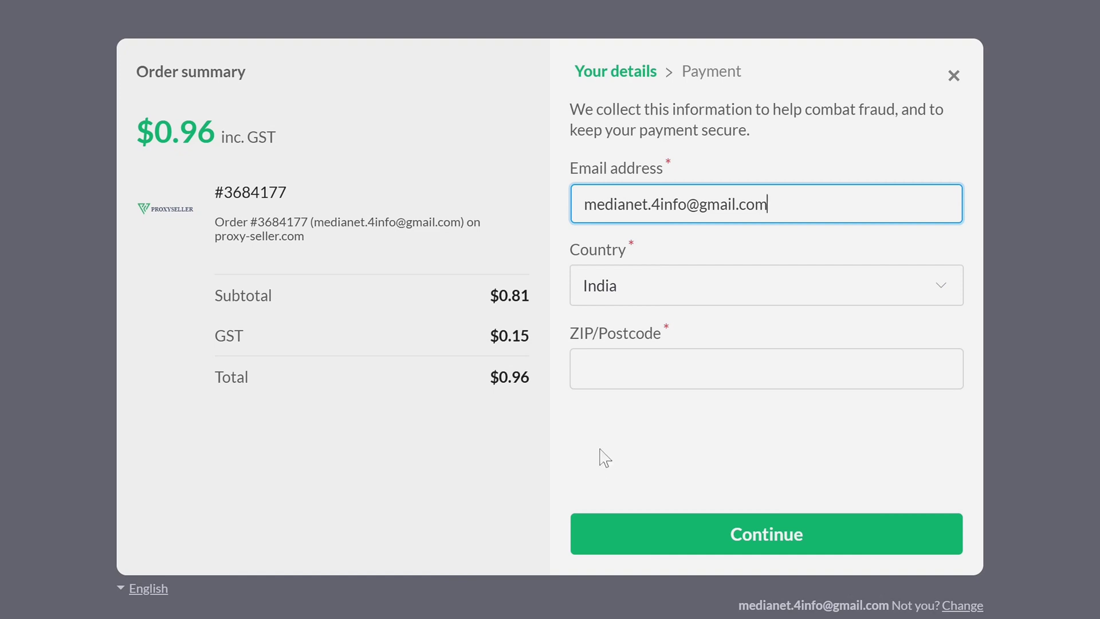
left_click(610, 361)
type("110001")
left_click(787, 538)
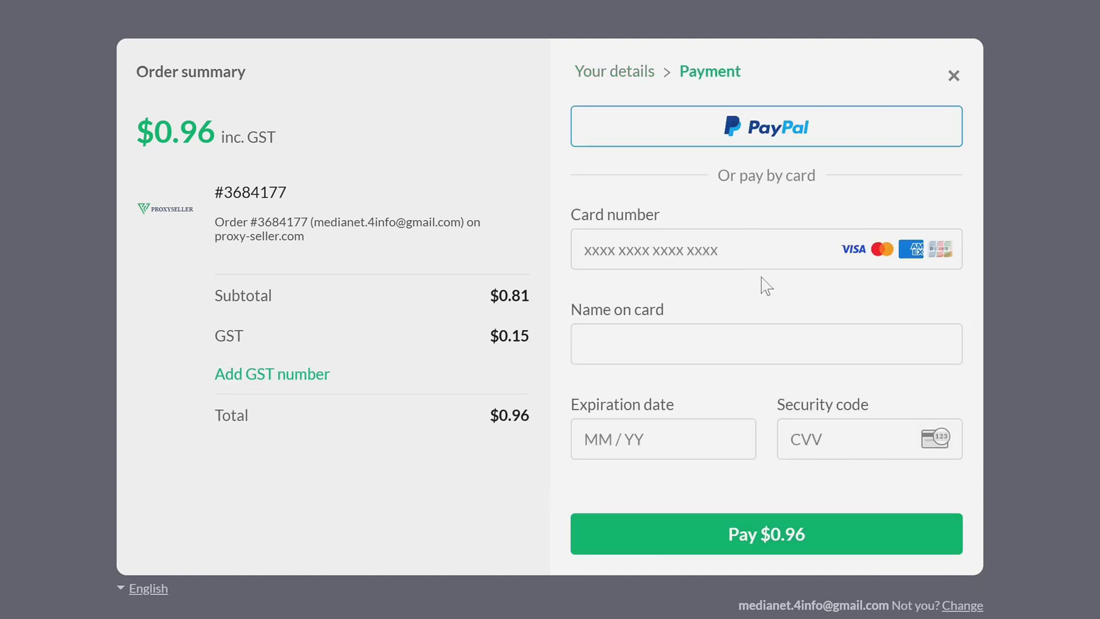
left_click(656, 251)
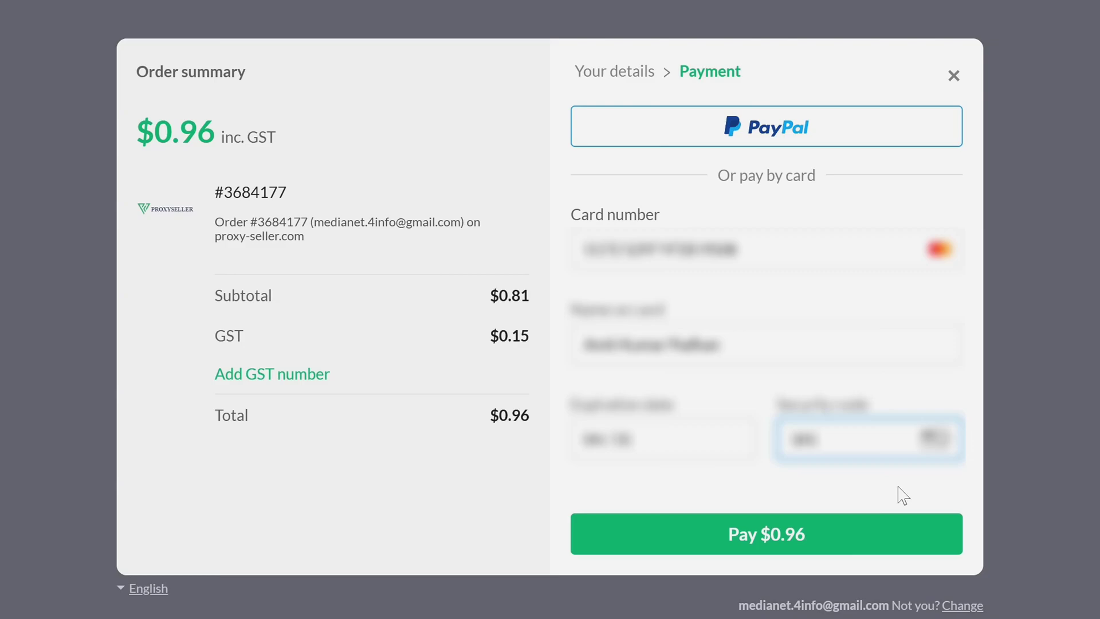
left_click(754, 533)
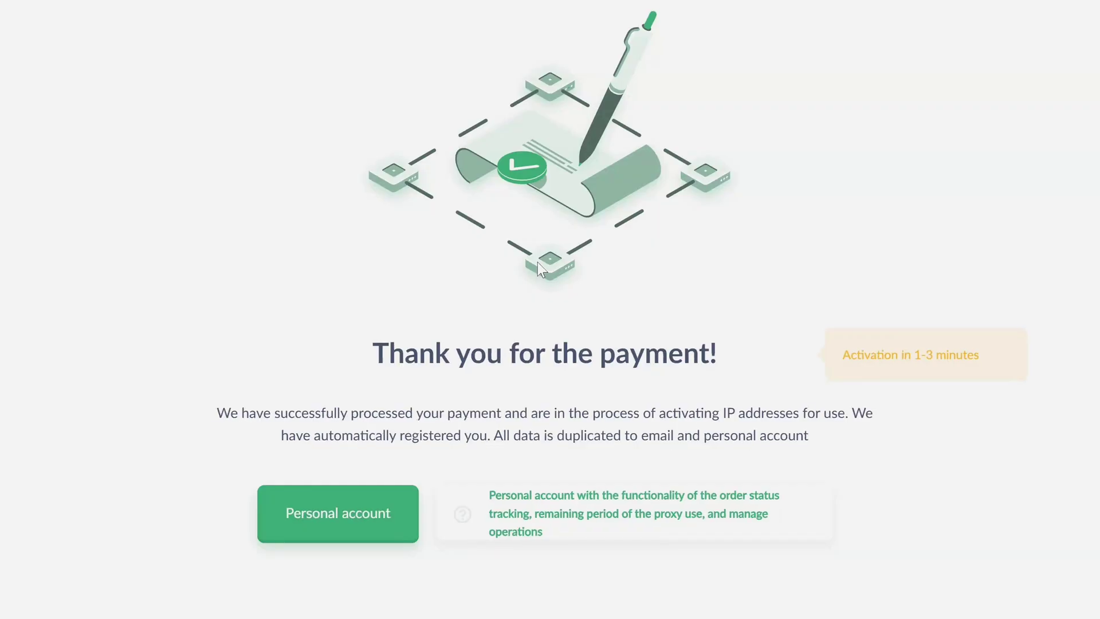
scroll(395, 219, "down", 2)
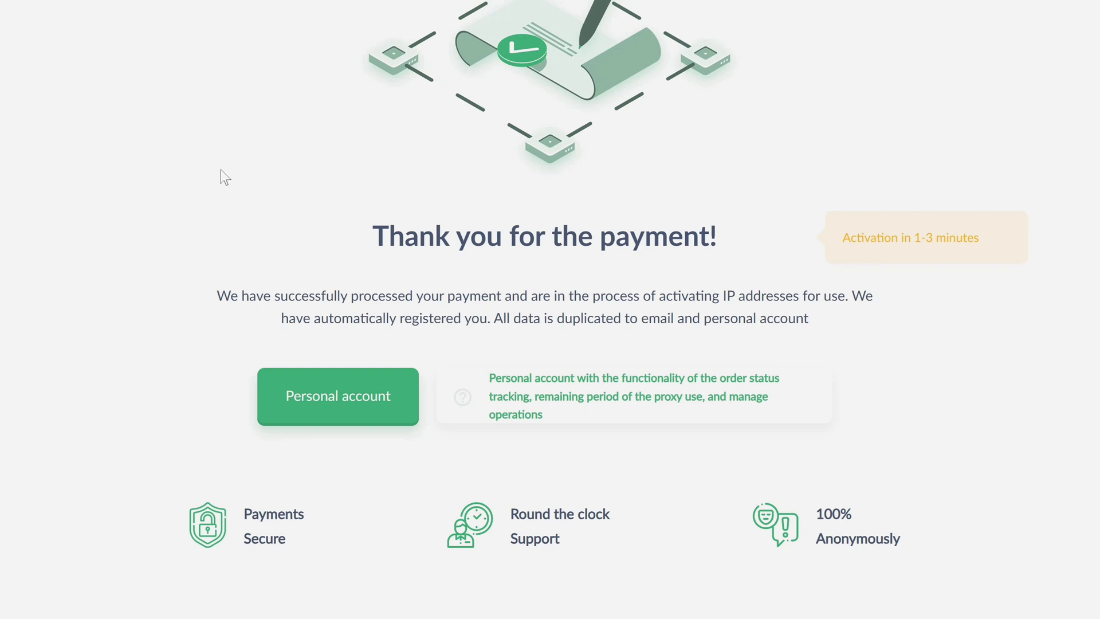
Step: Log in to the Proxy-Seller personal account with the saved email
left_click(319, 406)
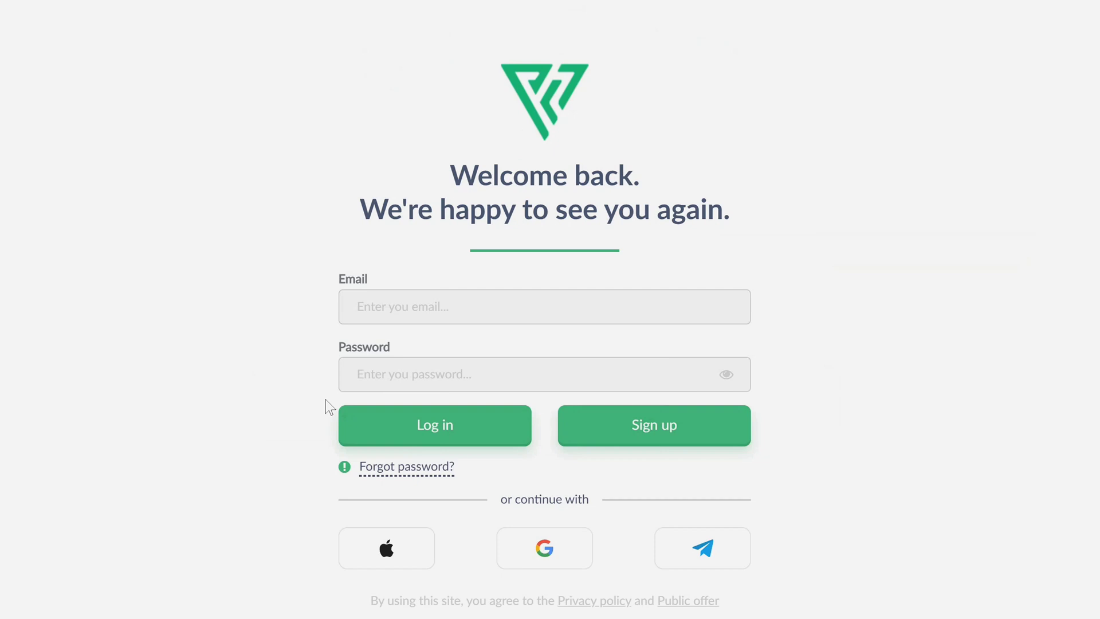
left_click(361, 307)
left_click(459, 427)
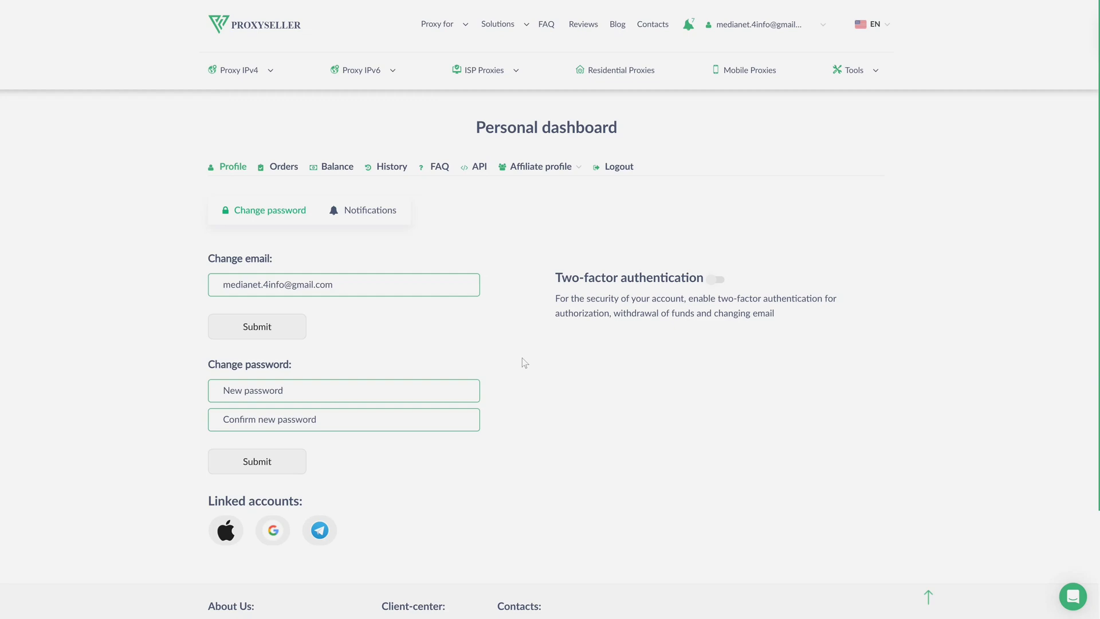
Step: Go to the Orders section from the account menu
left_click(707, 24)
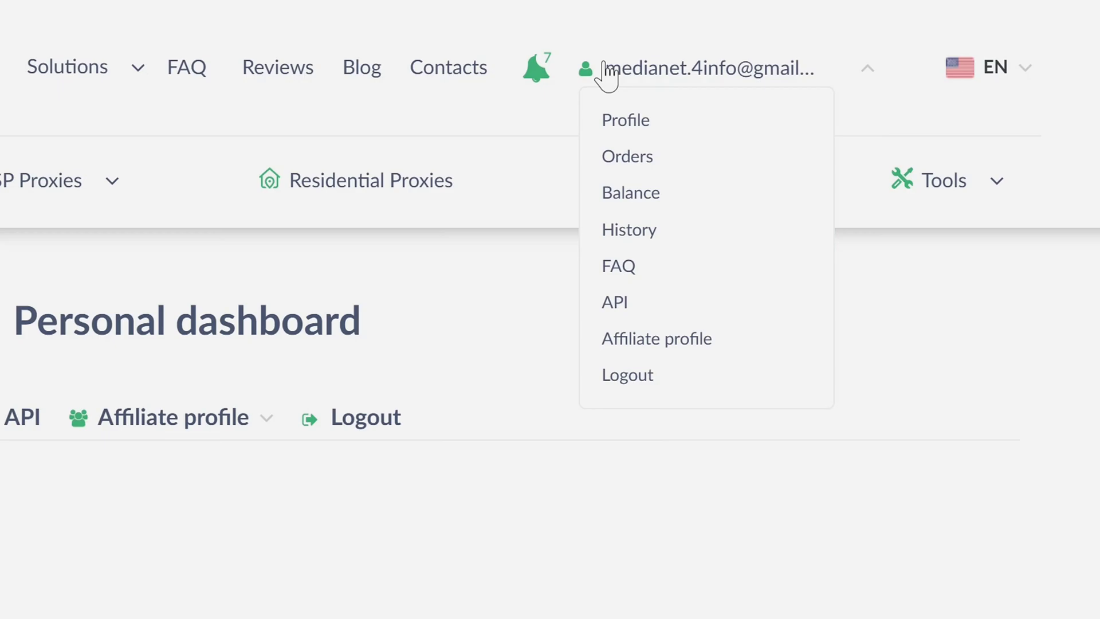
left_click(624, 157)
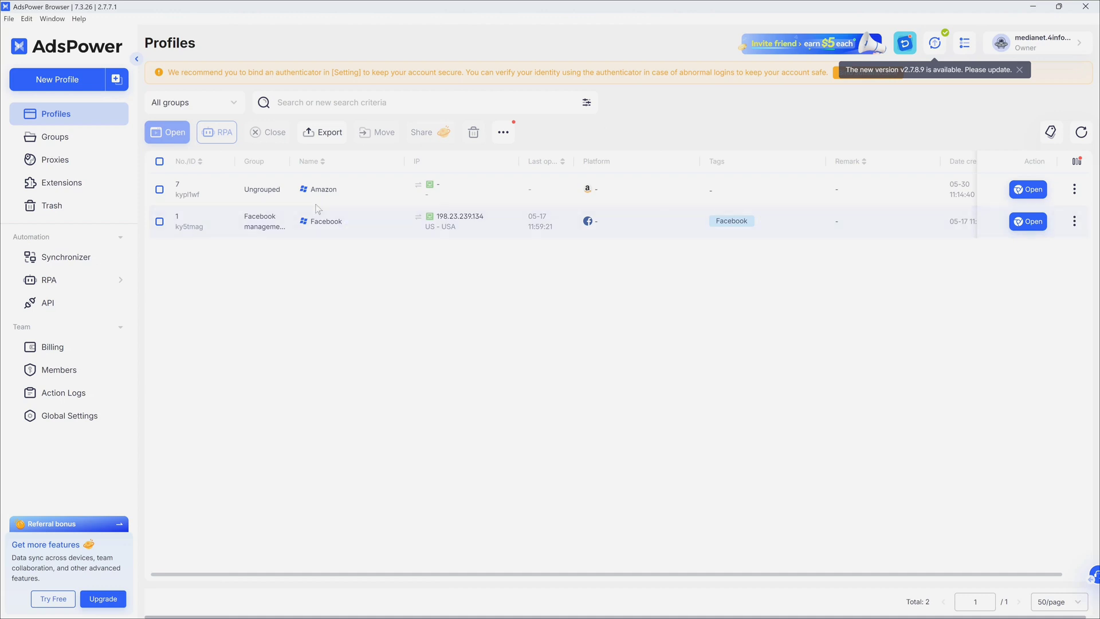
Step: Create a new AdsPower profile named Google ads, left Ungrouped
left_click(67, 84)
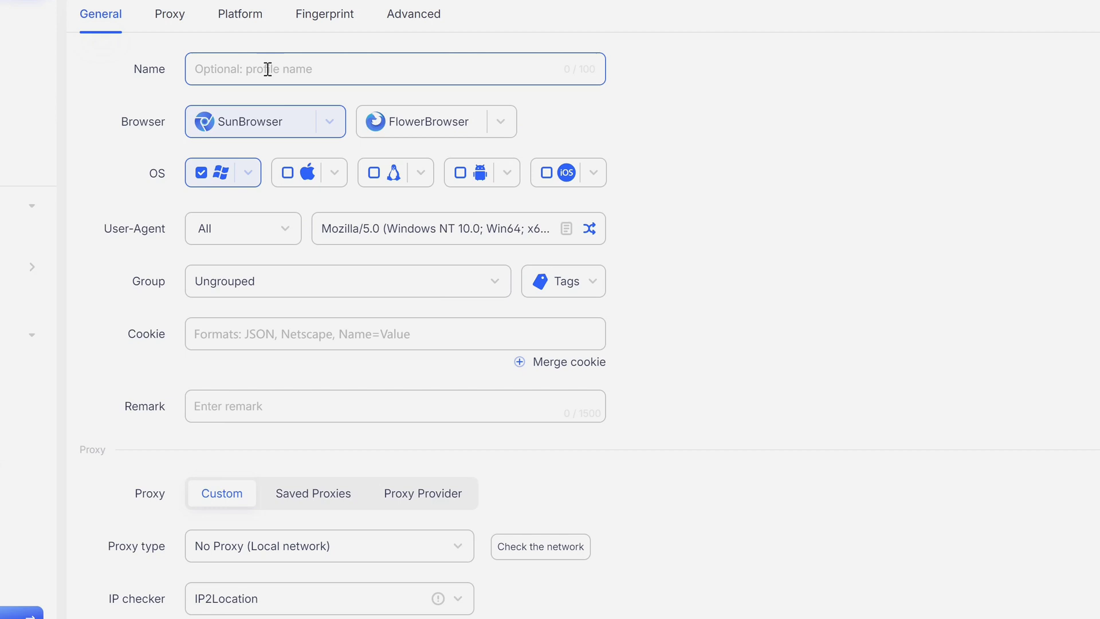
type("Google ads")
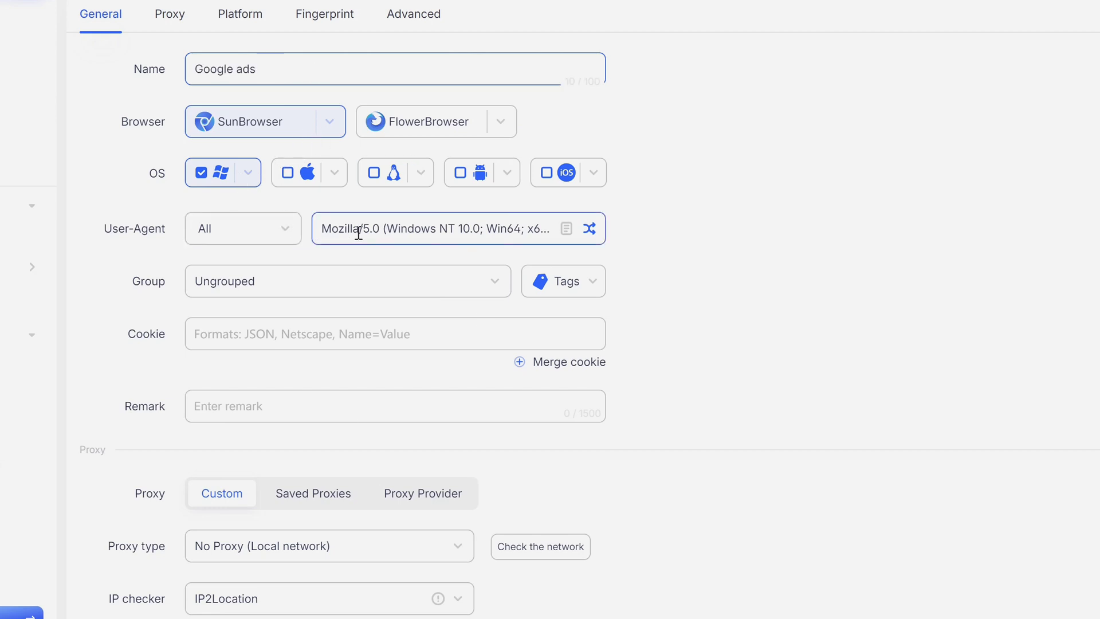
scroll(318, 217, "down", 1)
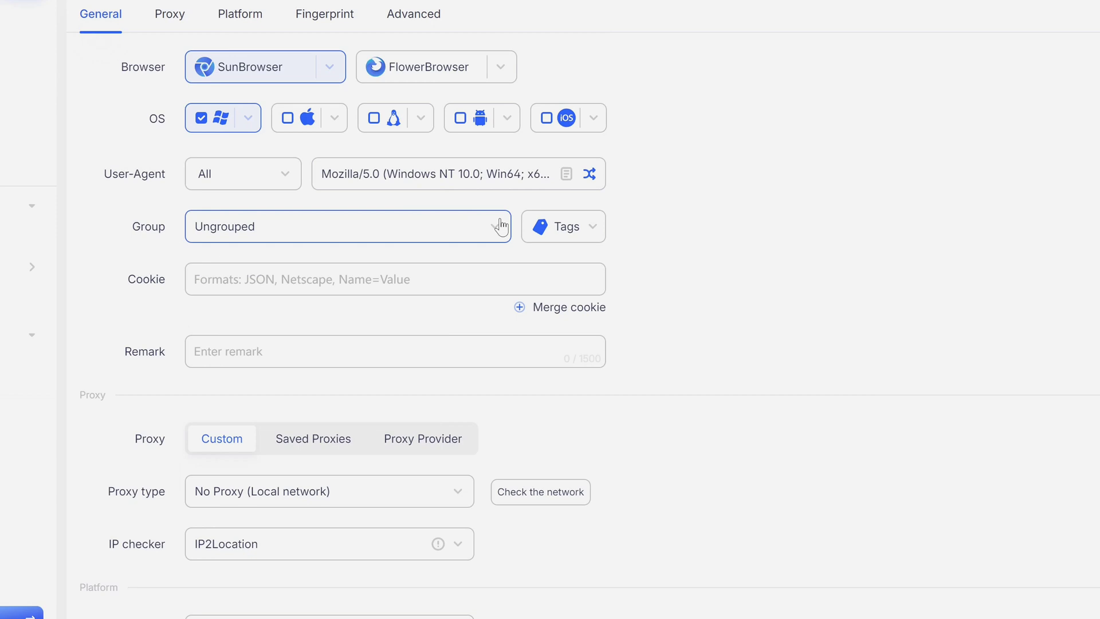
left_click(499, 226)
left_click(632, 219)
scroll(366, 223, "down", 1)
scroll(376, 186, "down", 2)
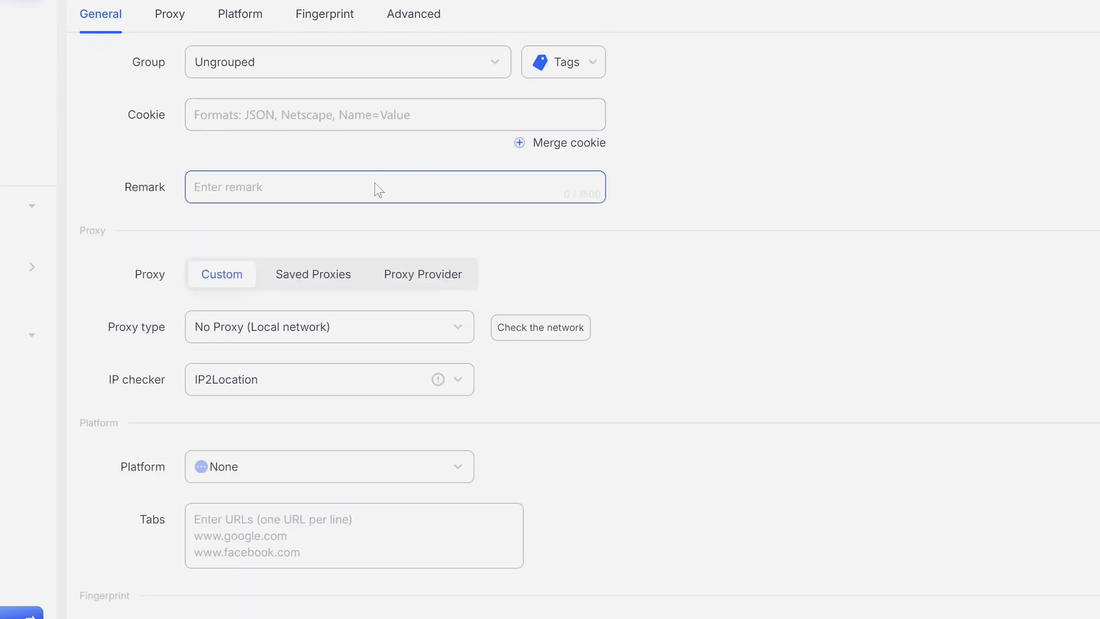
scroll(376, 181, "down", 1)
scroll(382, 172, "up", 5)
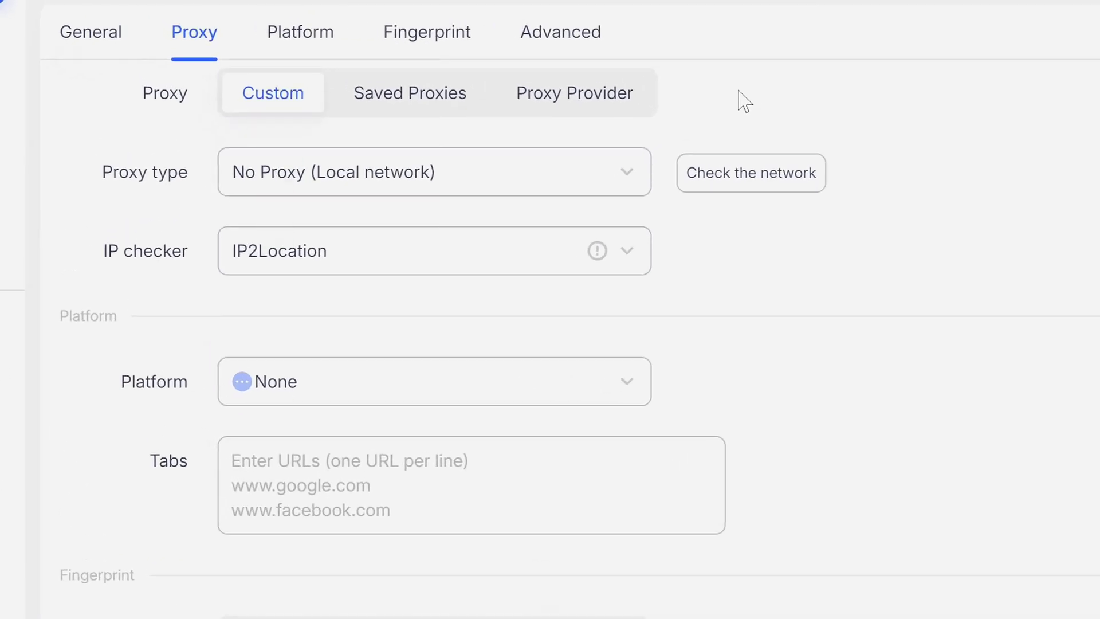
Step: Set the new profile's proxy type to HTTP
left_click(508, 172)
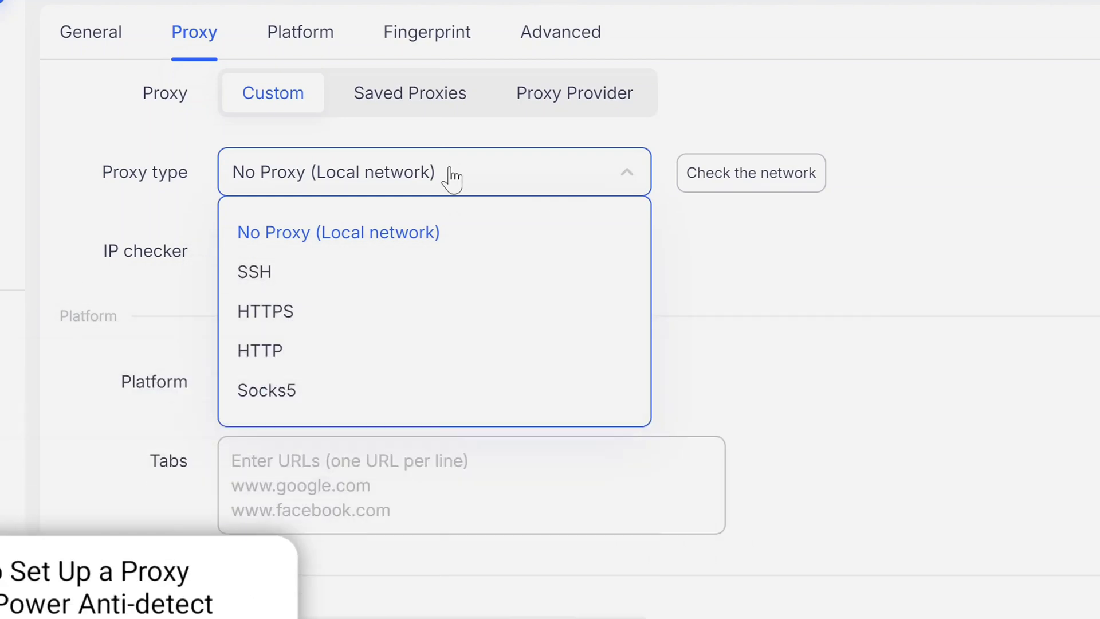
left_click(268, 361)
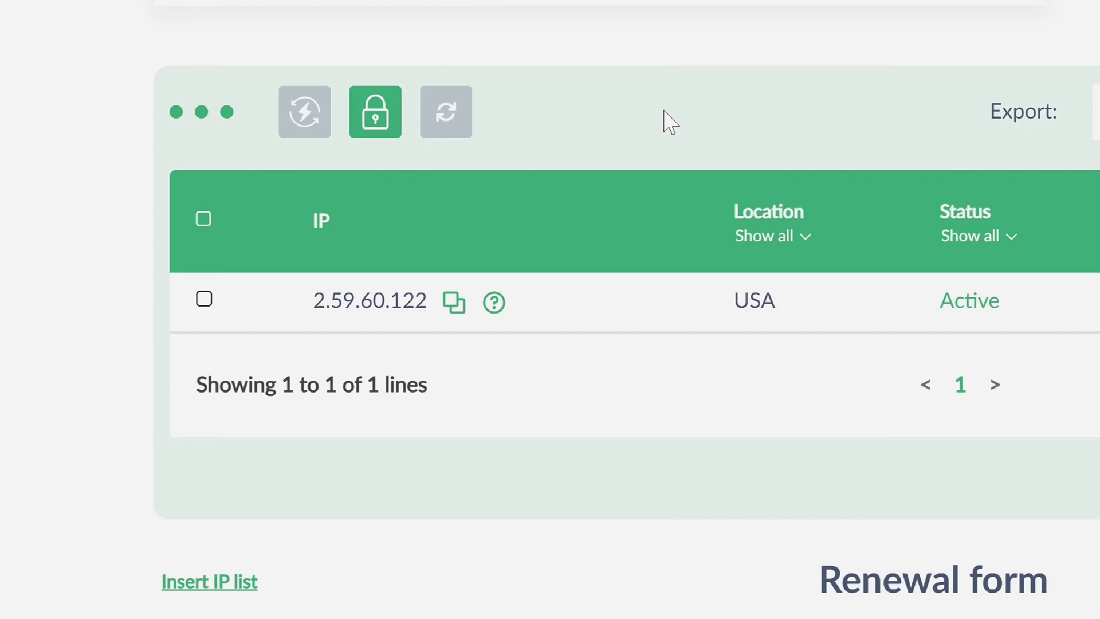
mouse_move(495, 302)
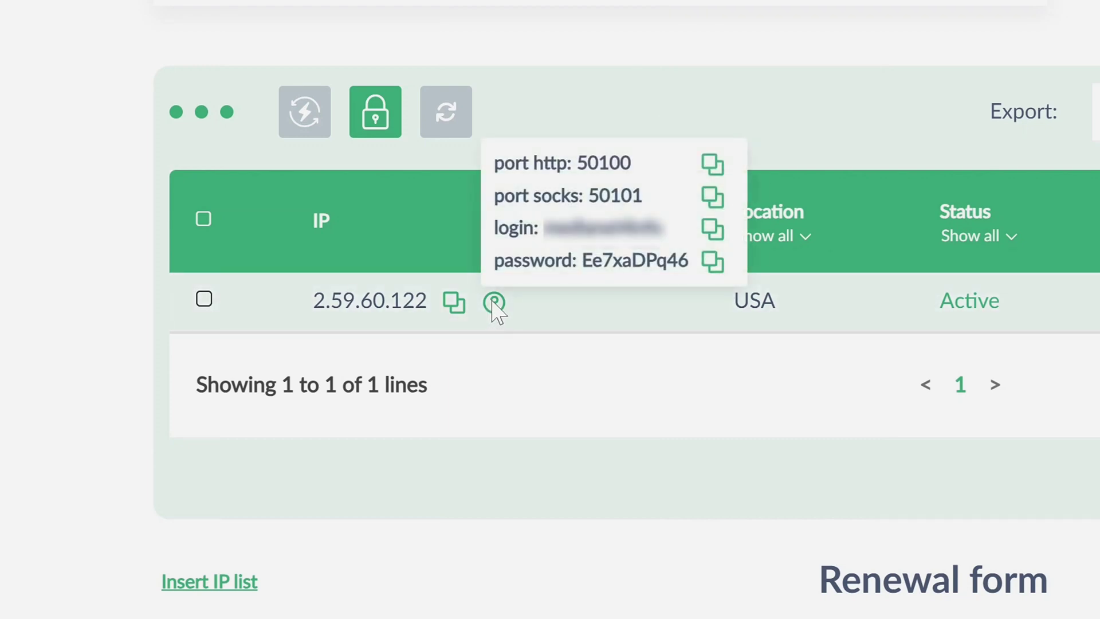
Step: Fill the profile proxy with host 2.59.60.122, port 50100 and the copied username and password
left_click_drag(494, 163, 645, 176)
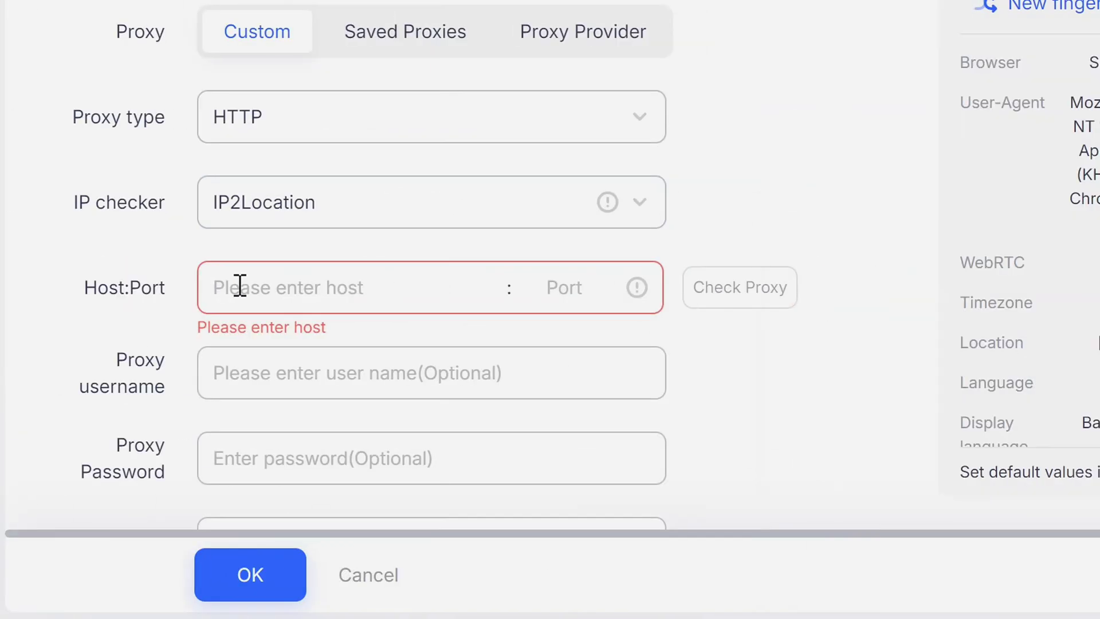
type("2.59.60.122")
key("Tab")
type("50")
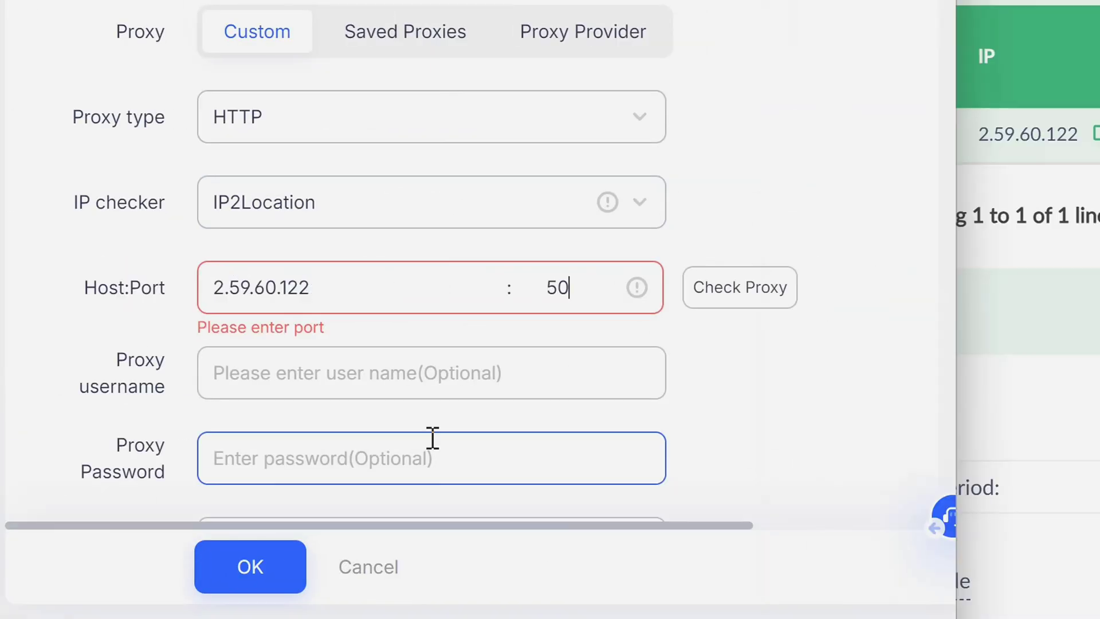
type("100")
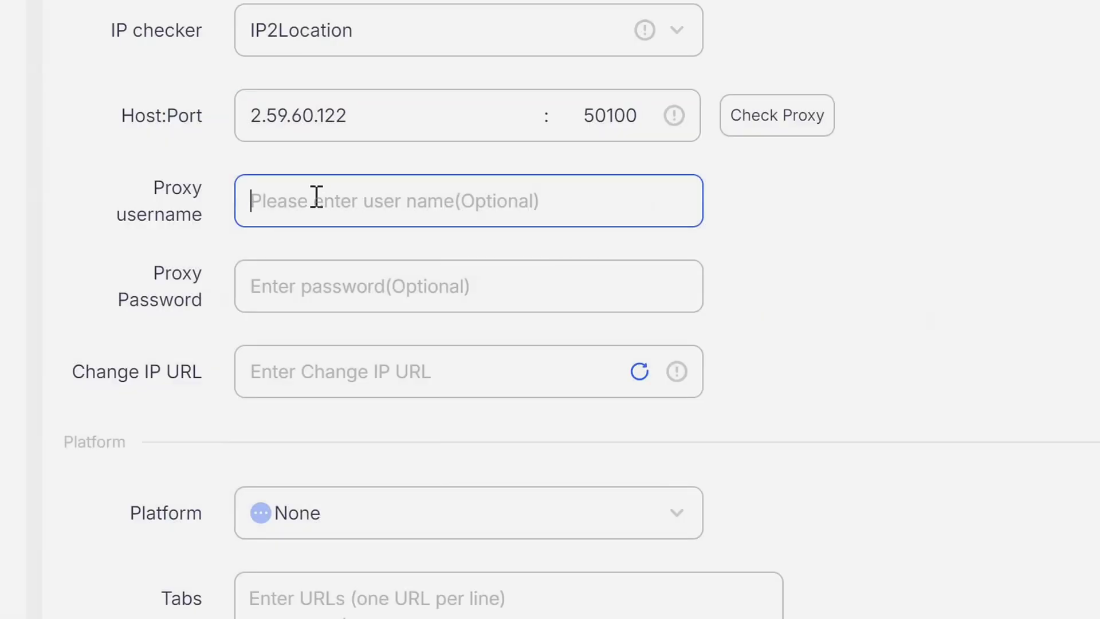
key("ctrl+v")
left_click(291, 292)
key("ctrl+v")
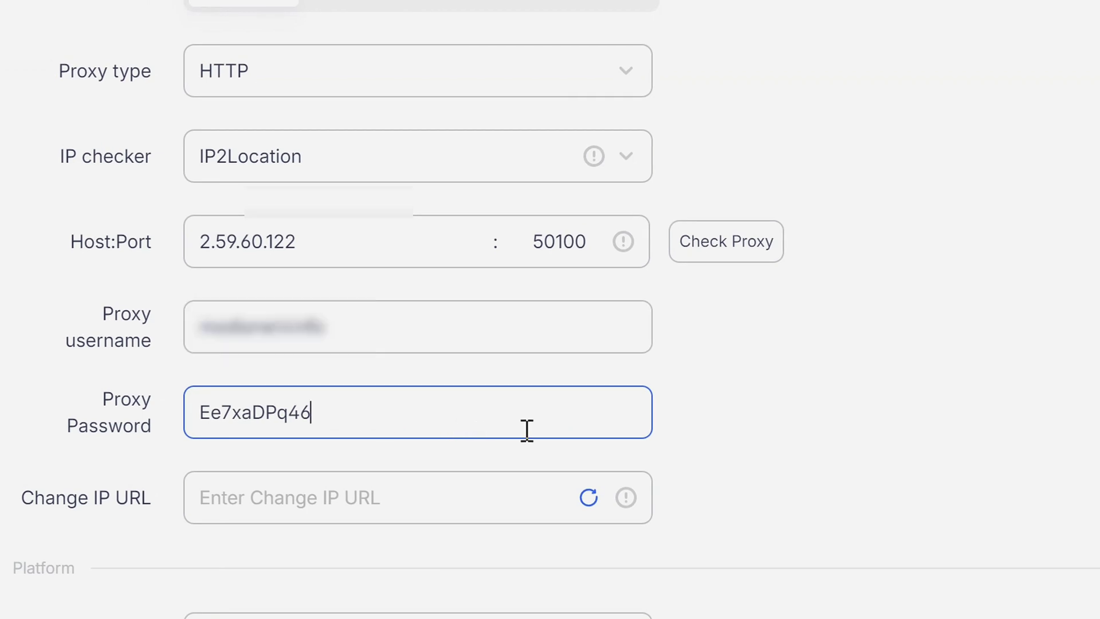
Step: Run the proxy check, confirming 2.59.60.122 located in Virginia, US
left_click(721, 241)
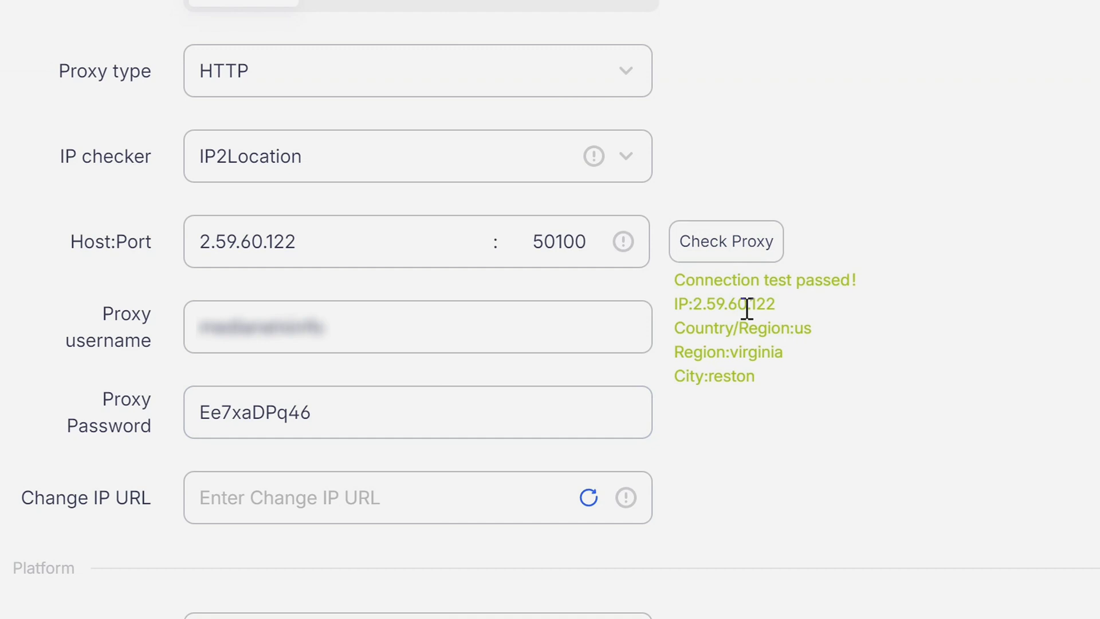
left_click_drag(677, 277, 847, 399)
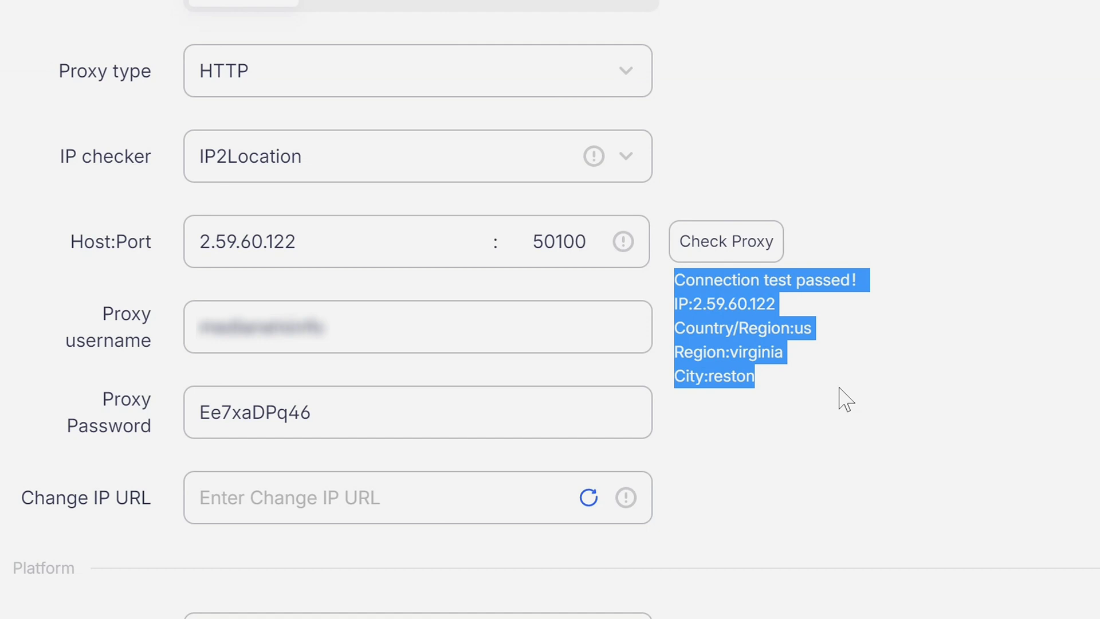
left_click(787, 388)
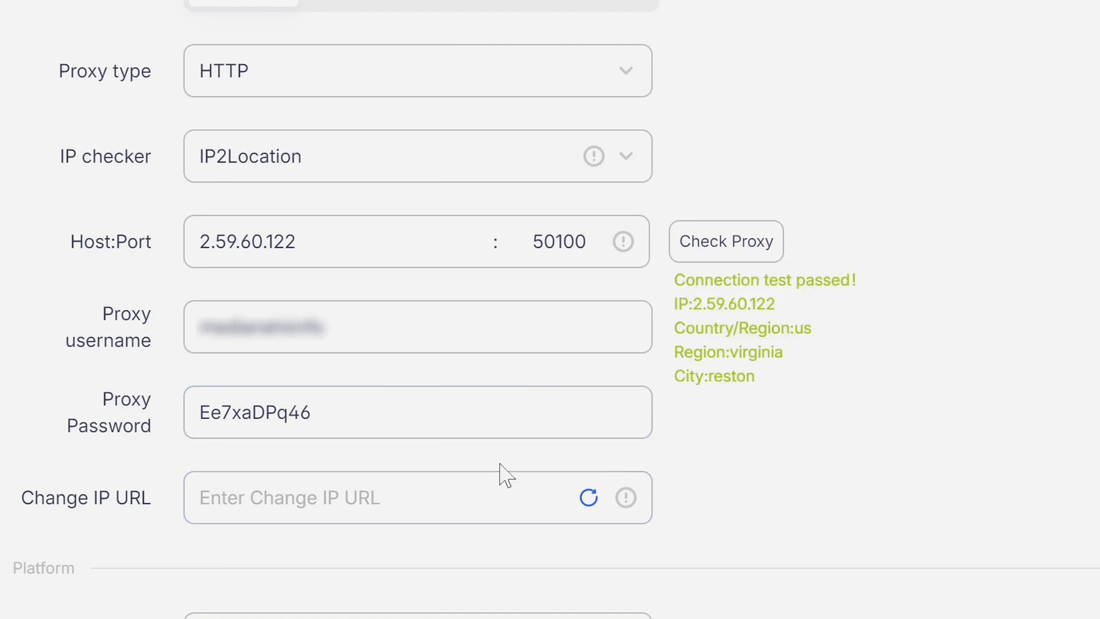
scroll(609, 508, "down", 1)
scroll(559, 387, "down", 4)
left_click(498, 211)
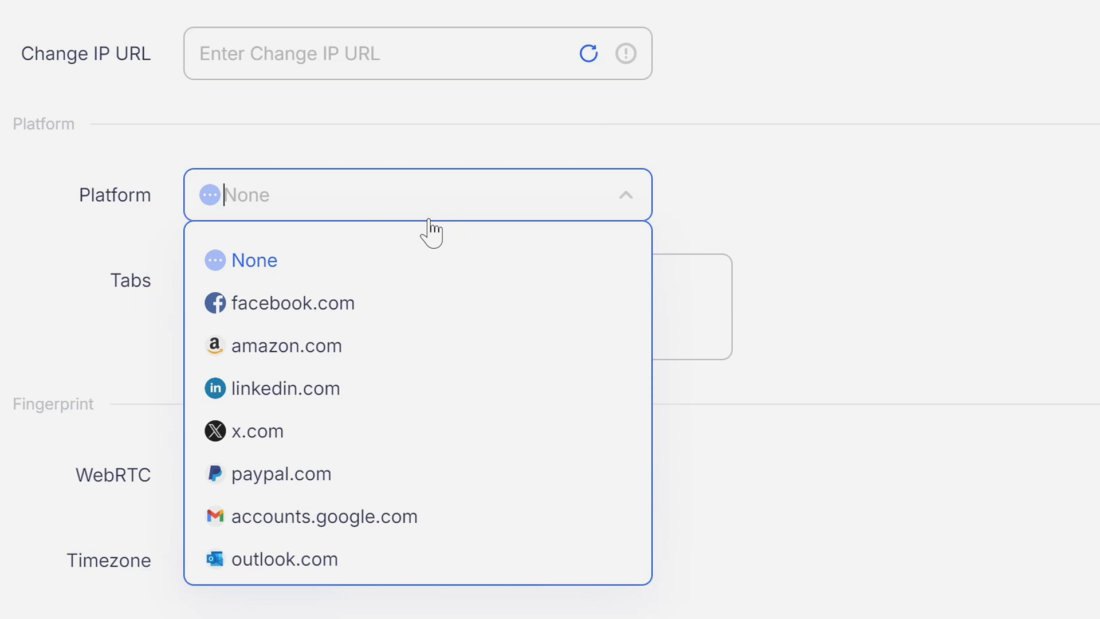
scroll(394, 462, "down", 2)
scroll(395, 463, "down", 3)
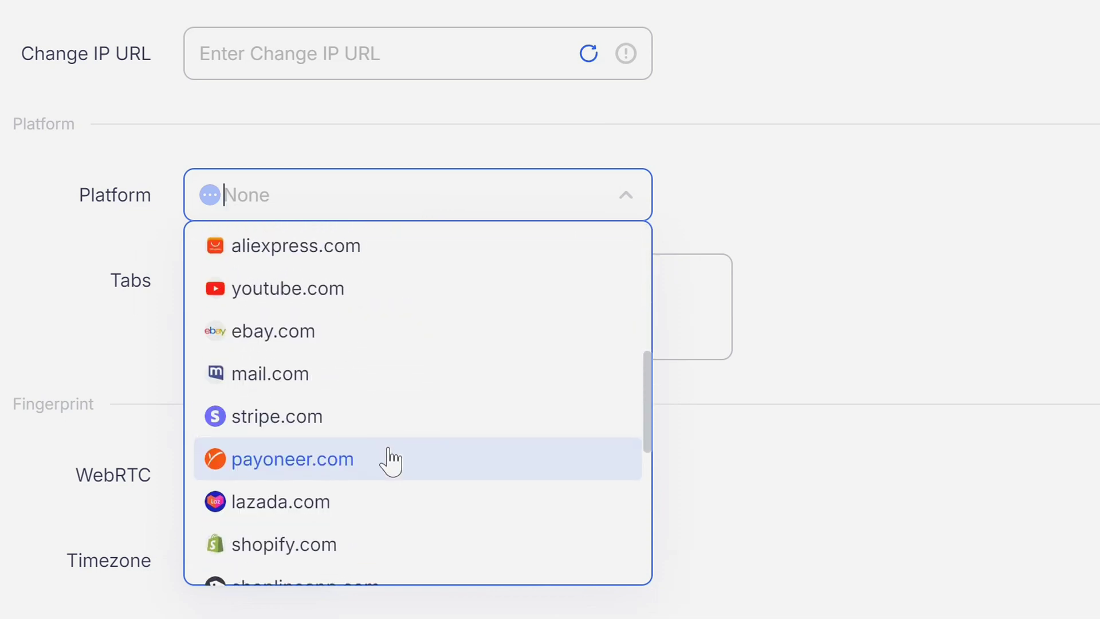
scroll(388, 456, "down", 3)
left_click(283, 557)
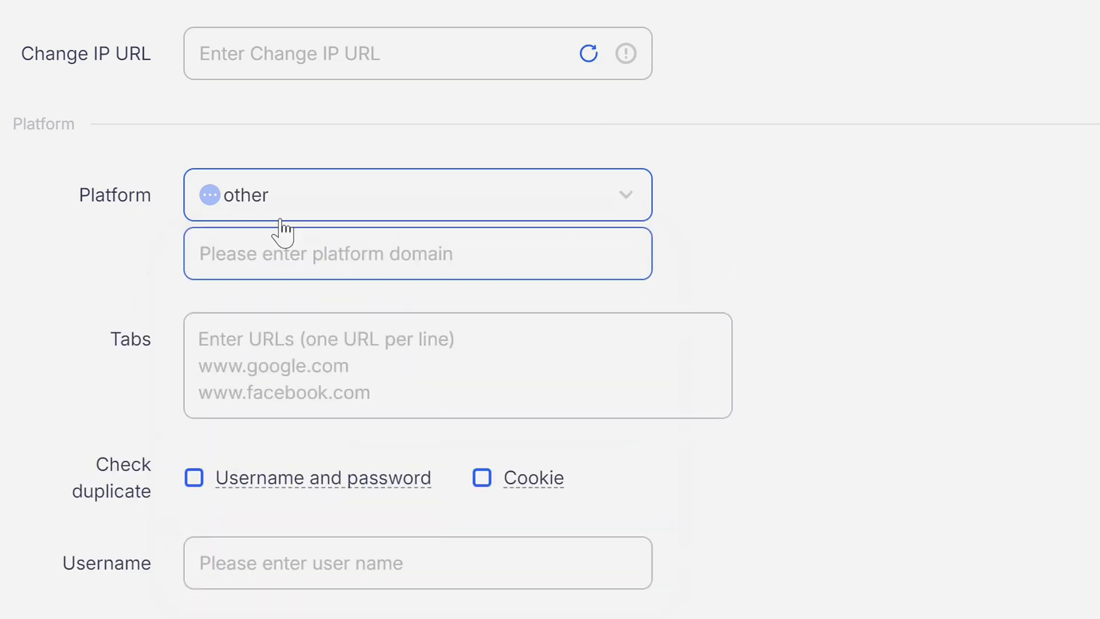
type("https://ads.google.com")
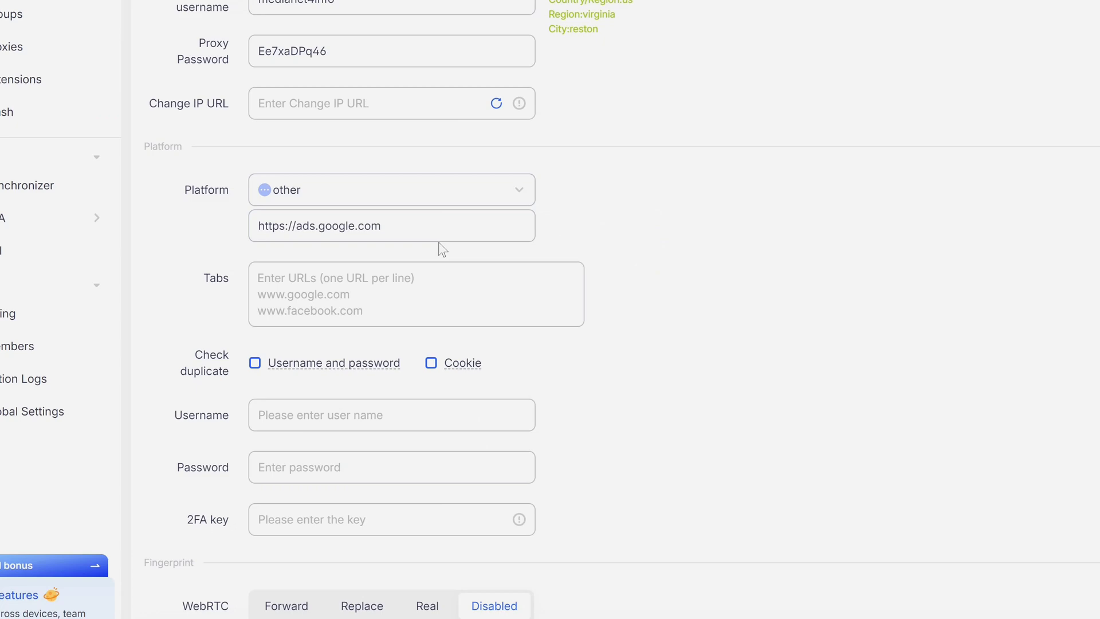
scroll(413, 226, "down", 2)
scroll(405, 225, "down", 4)
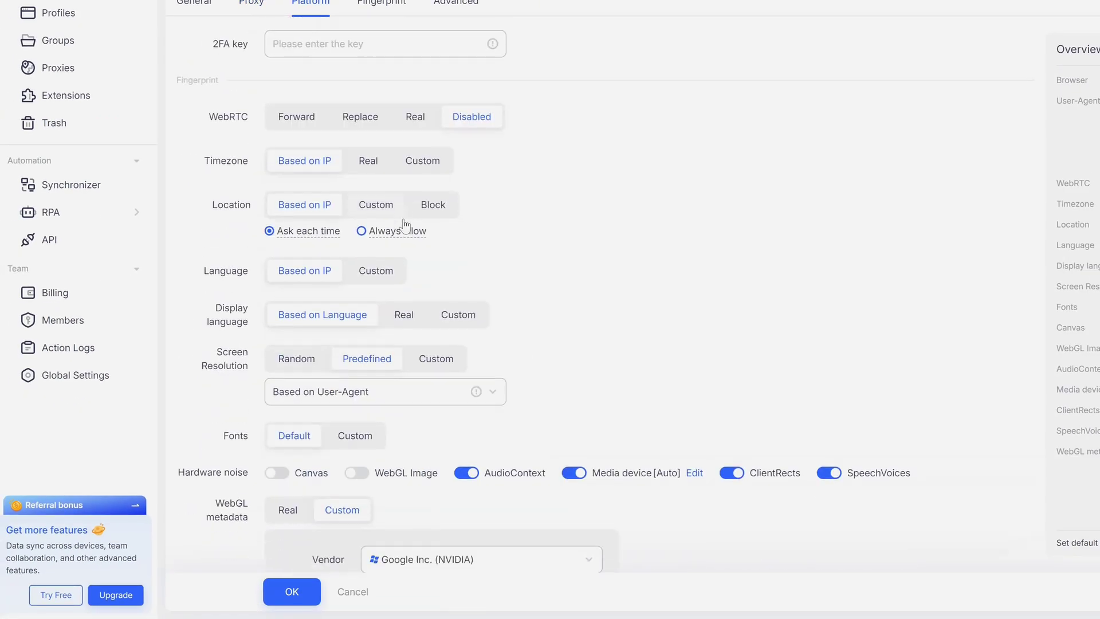
scroll(404, 225, "down", 5)
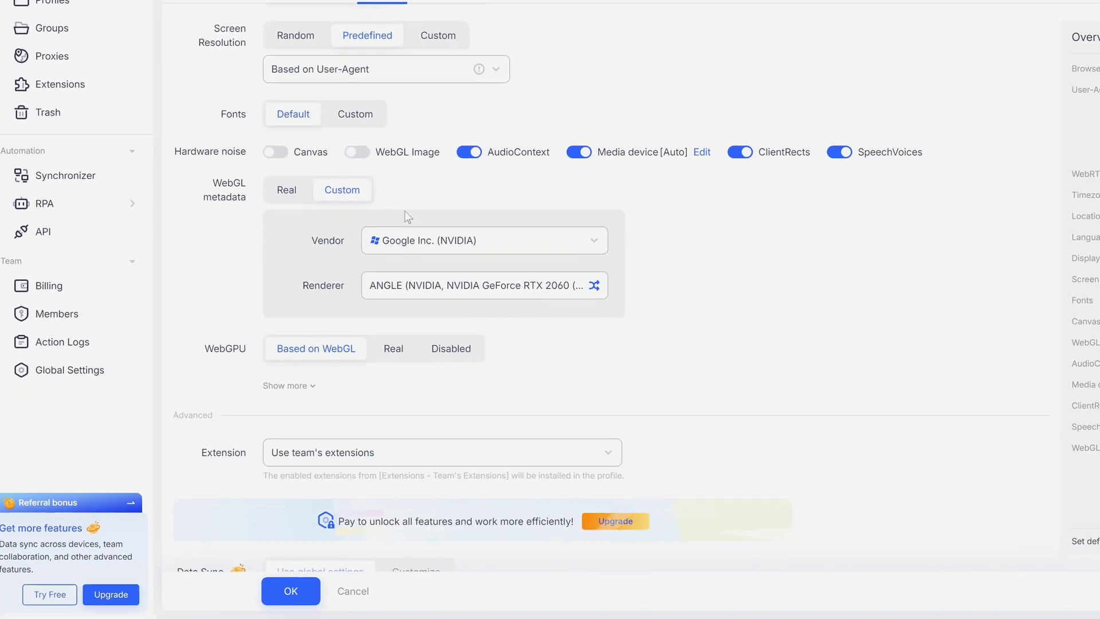
scroll(404, 226, "down", 5)
left_click(291, 591)
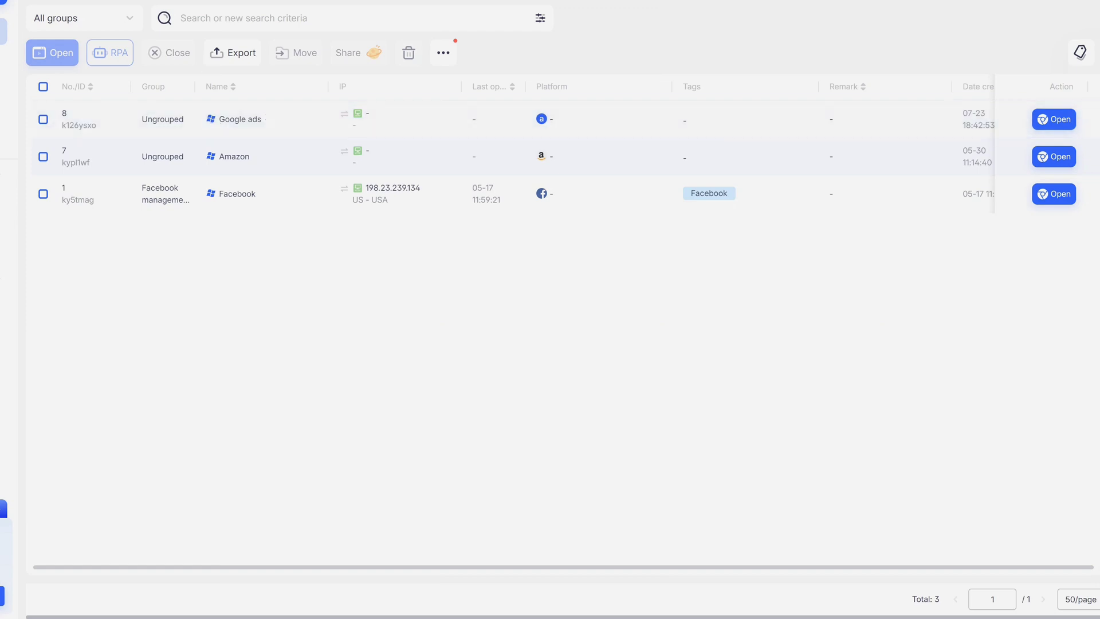
mouse_move(239, 120)
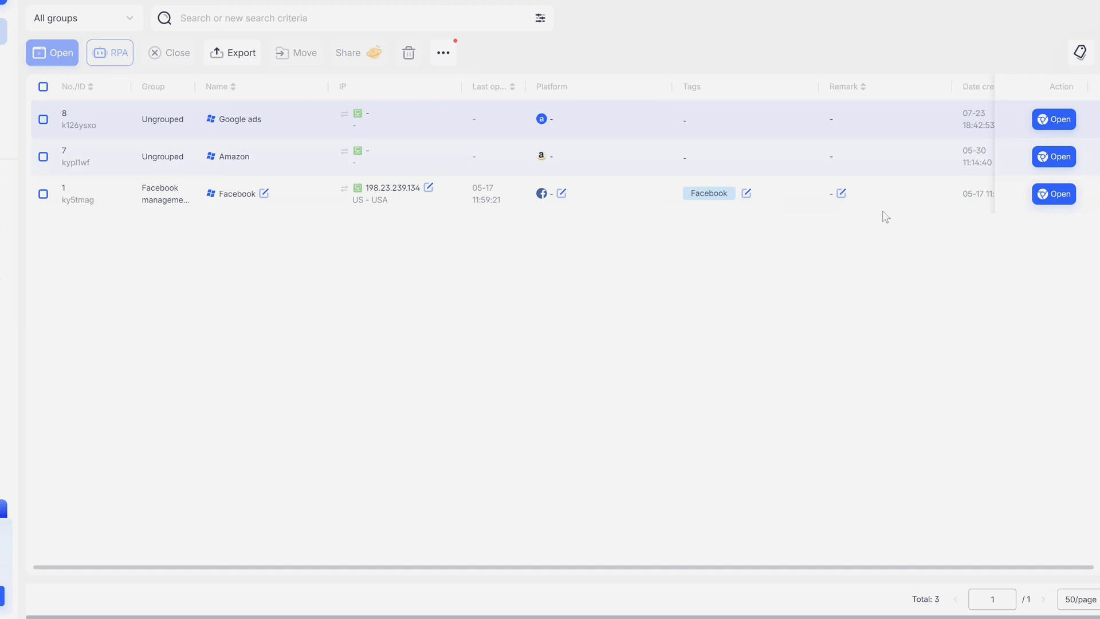
left_click(1050, 119)
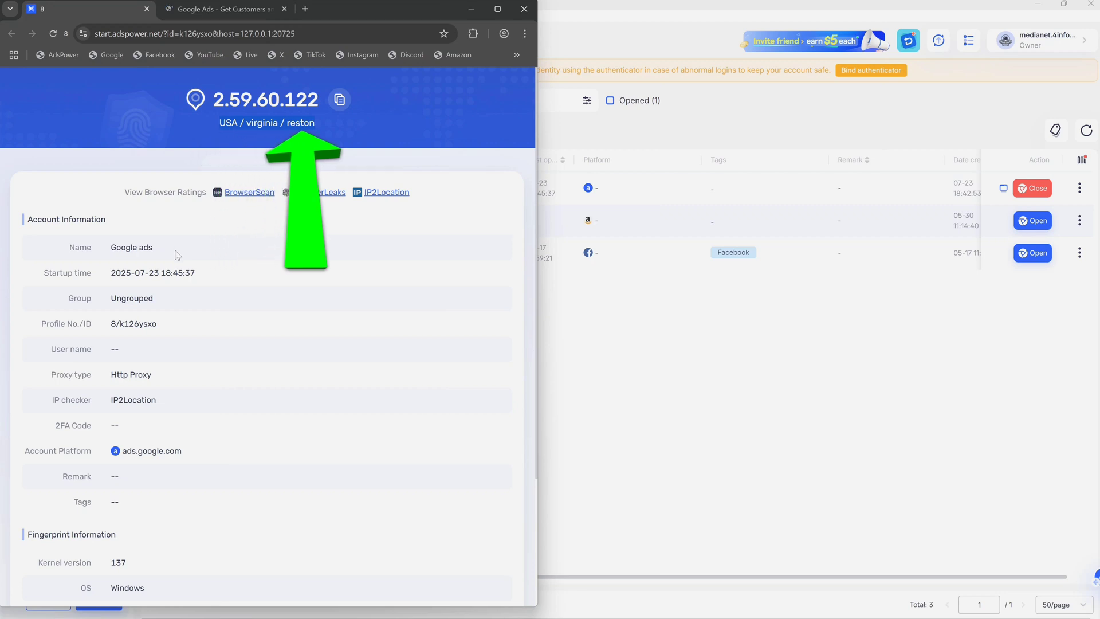
scroll(242, 251, "down", 2)
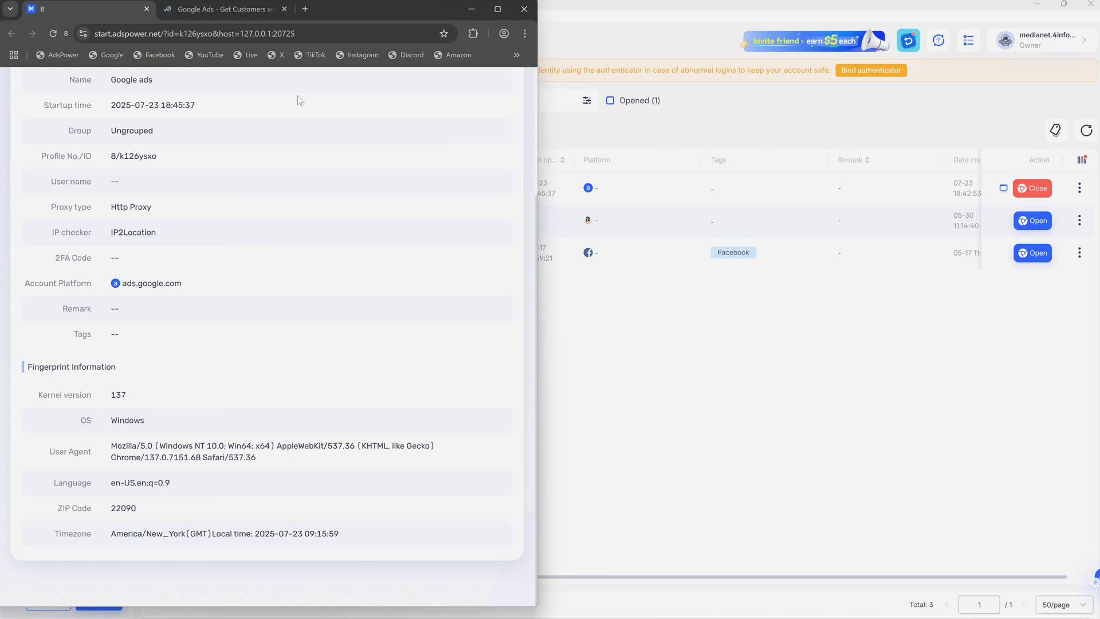
left_click(244, 11)
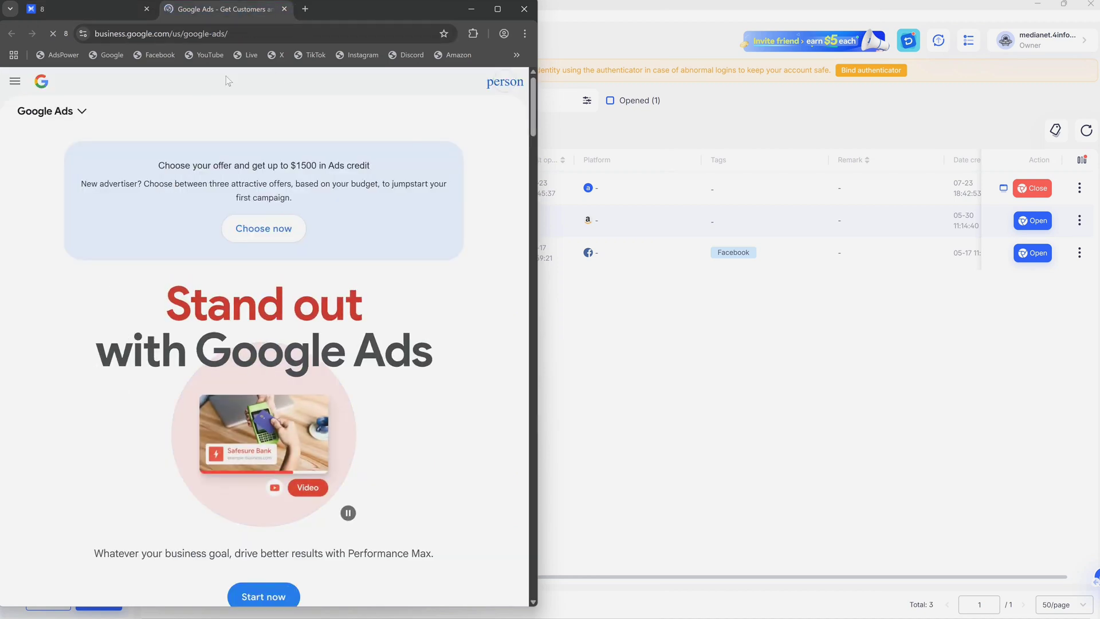